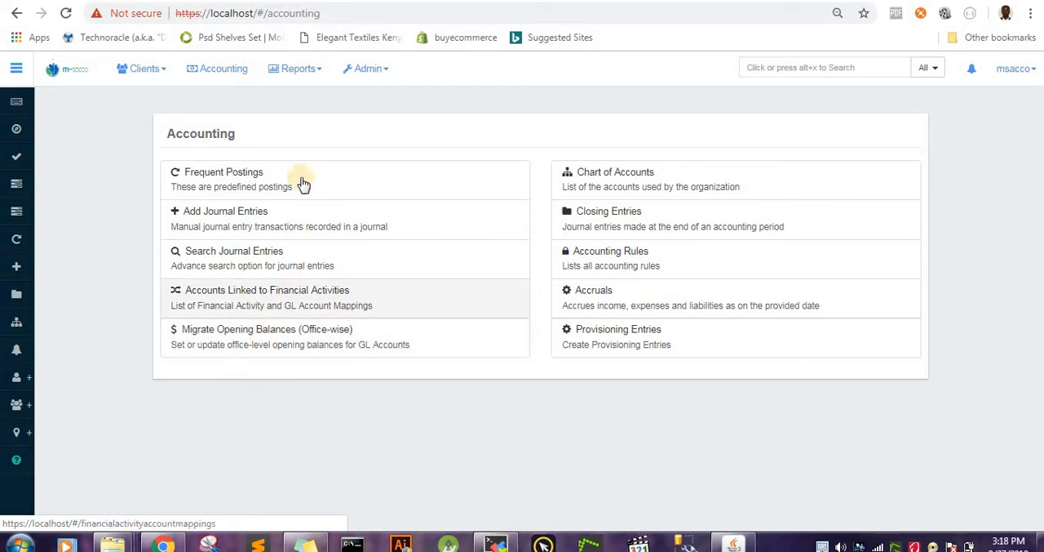
Step: Open the system's global configurations and review the list of settings, including the office-opening-balances-contra-account entry
click(377, 70)
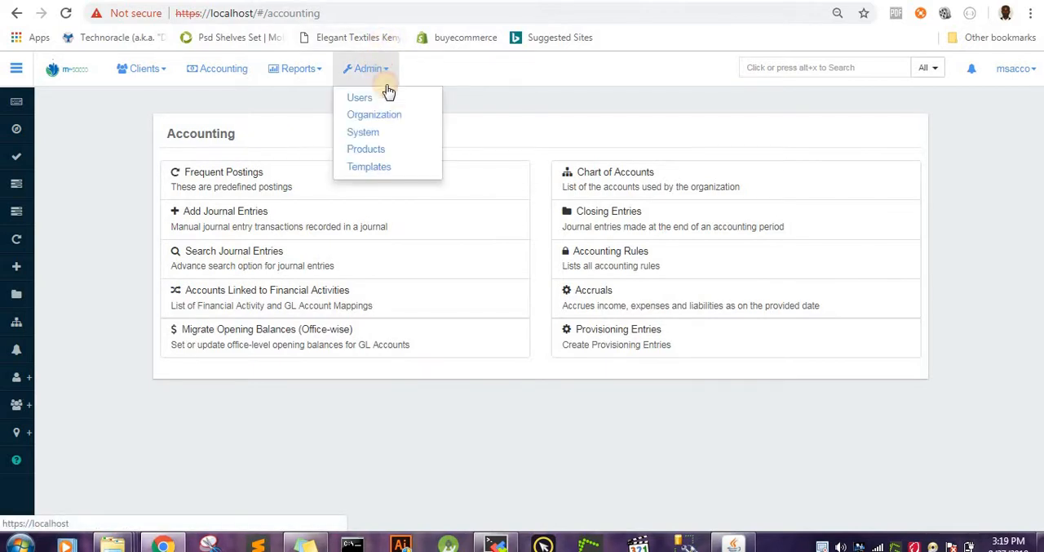
click(370, 132)
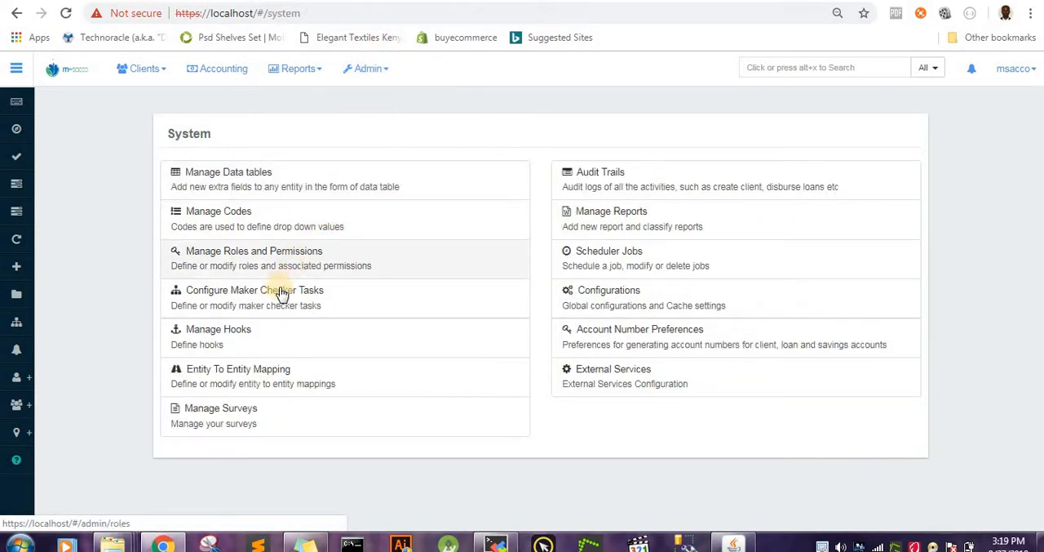
click(616, 295)
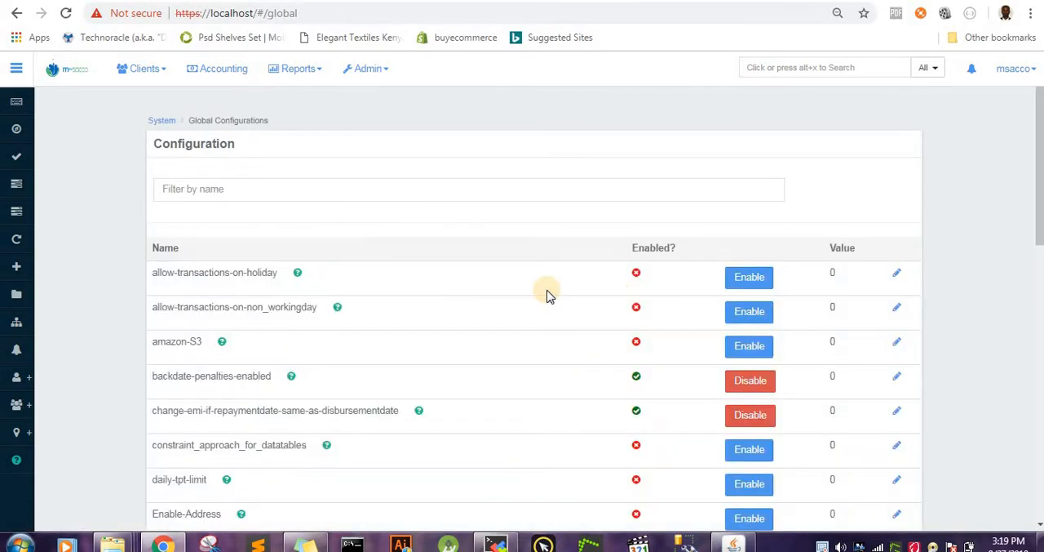
scroll(563, 296, down, 4)
scroll(547, 295, down, 1)
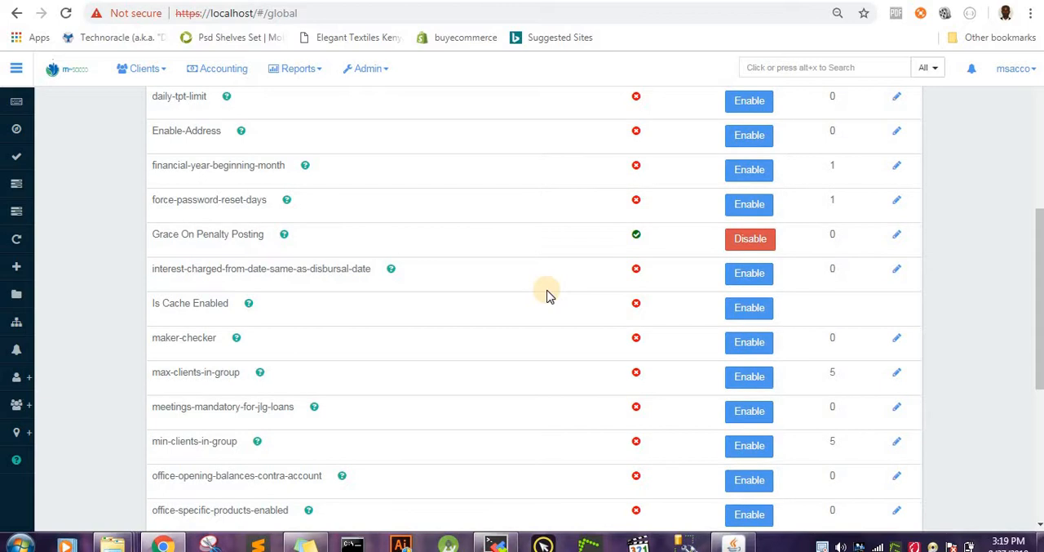
scroll(548, 295, down, 1)
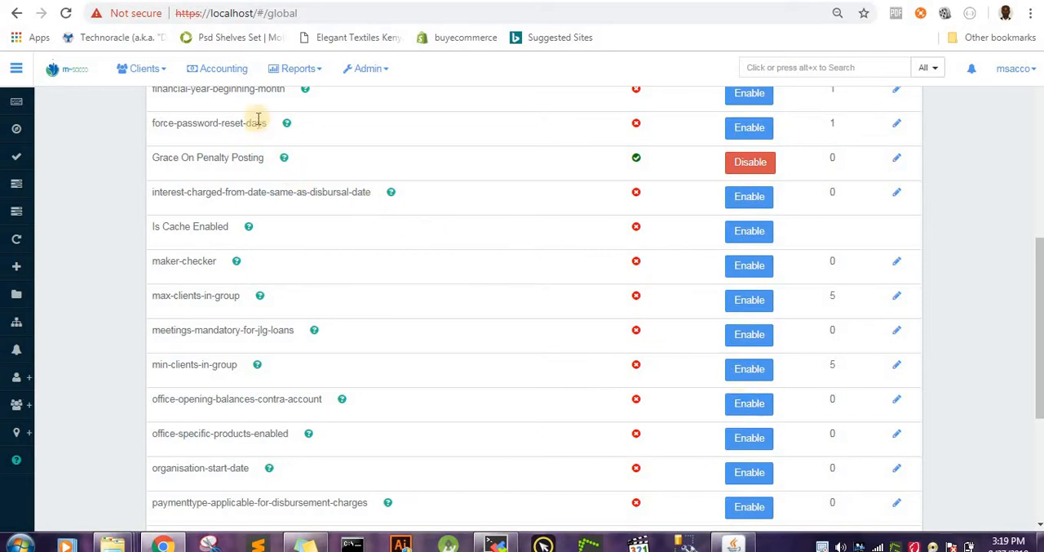
Step: Start a new GL account from the chart of accounts and set its account type to Equity
click(230, 70)
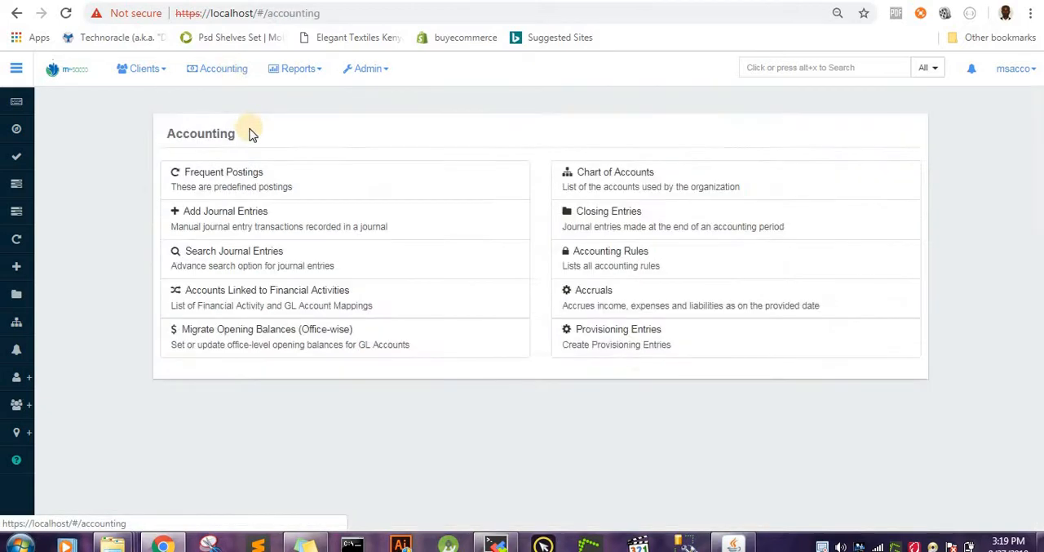
click(688, 179)
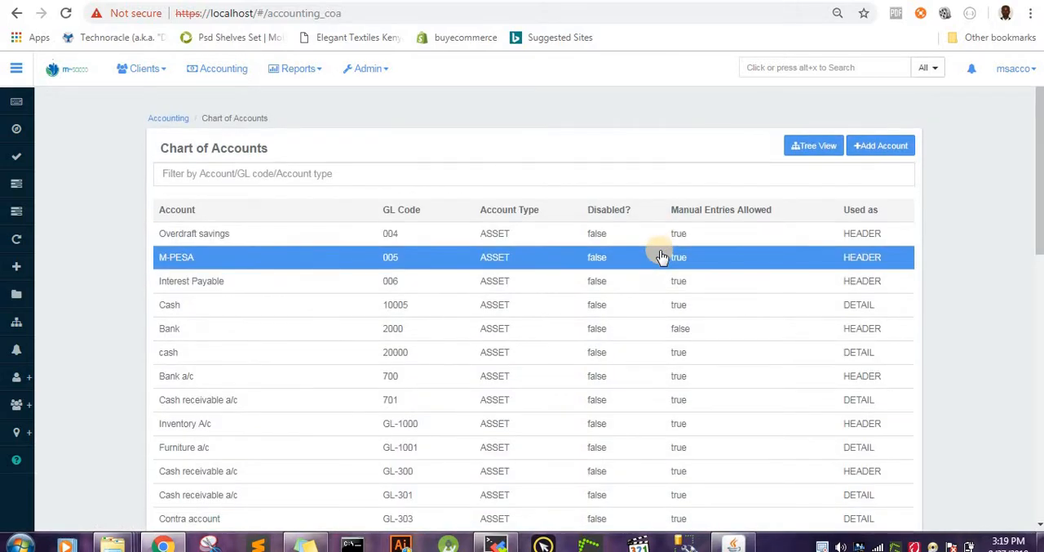
scroll(677, 245, down, 2)
scroll(704, 224, up, 2)
click(877, 149)
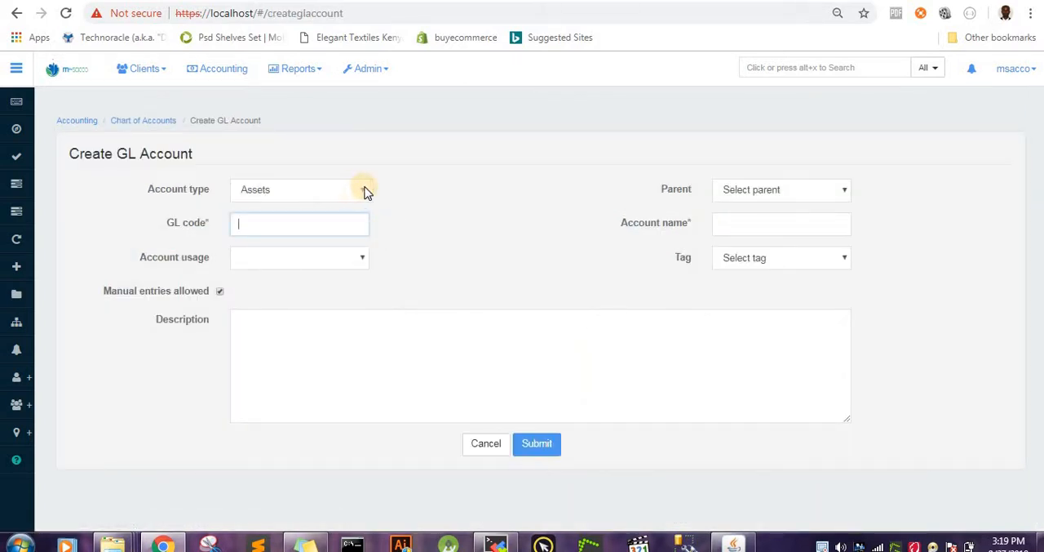
click(364, 190)
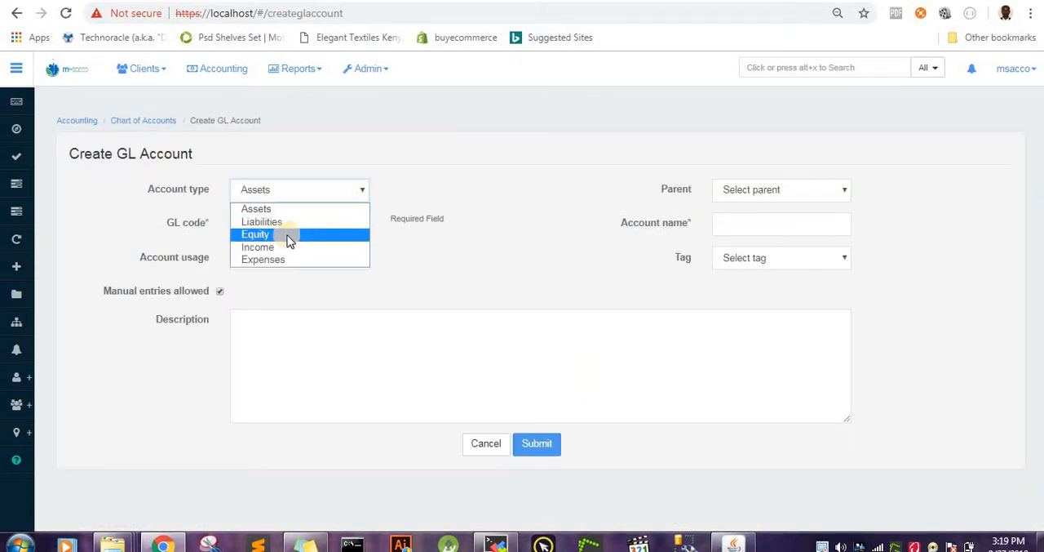
click(287, 237)
Step: Name the account Opening Balance transfer Contra, give it GL code 22222 and Detail usage, and submit it
click(768, 224)
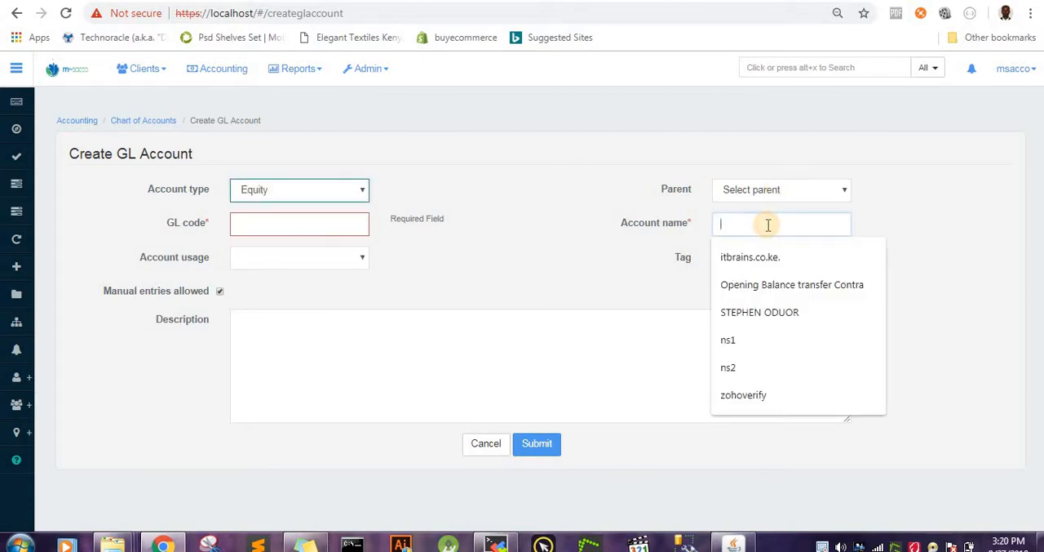
text(Opening Balance transfer Co)
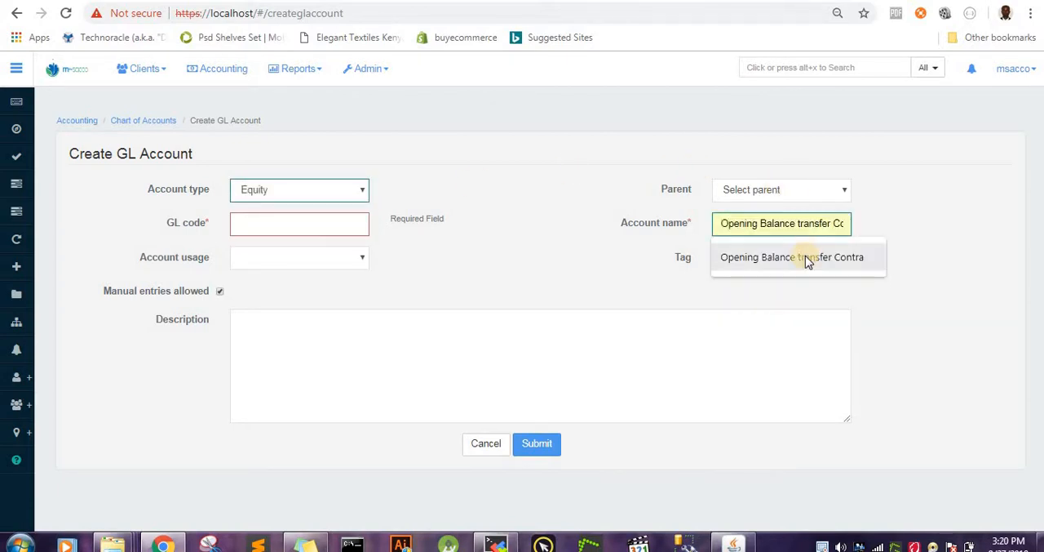
click(805, 257)
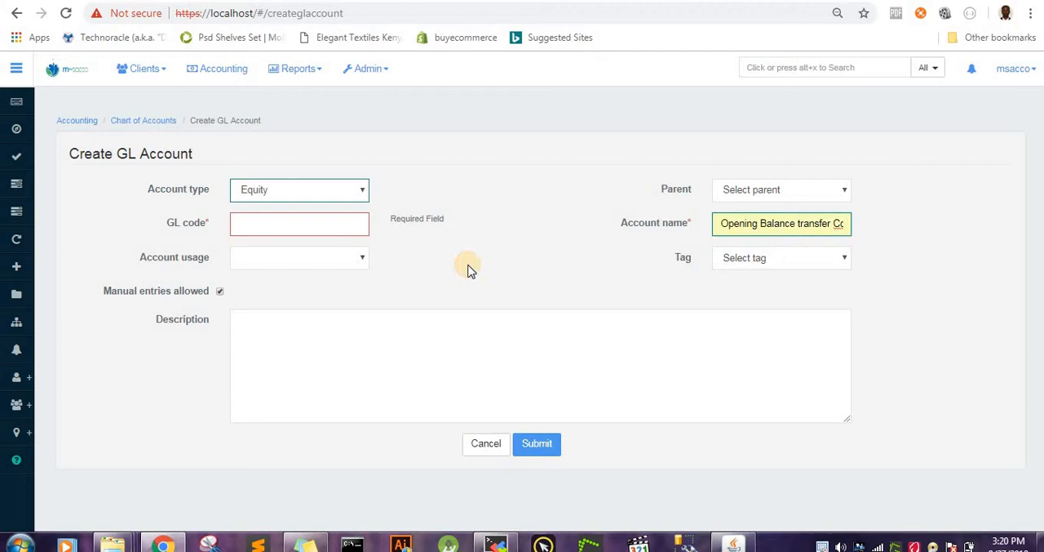
click(342, 224)
text(22222)
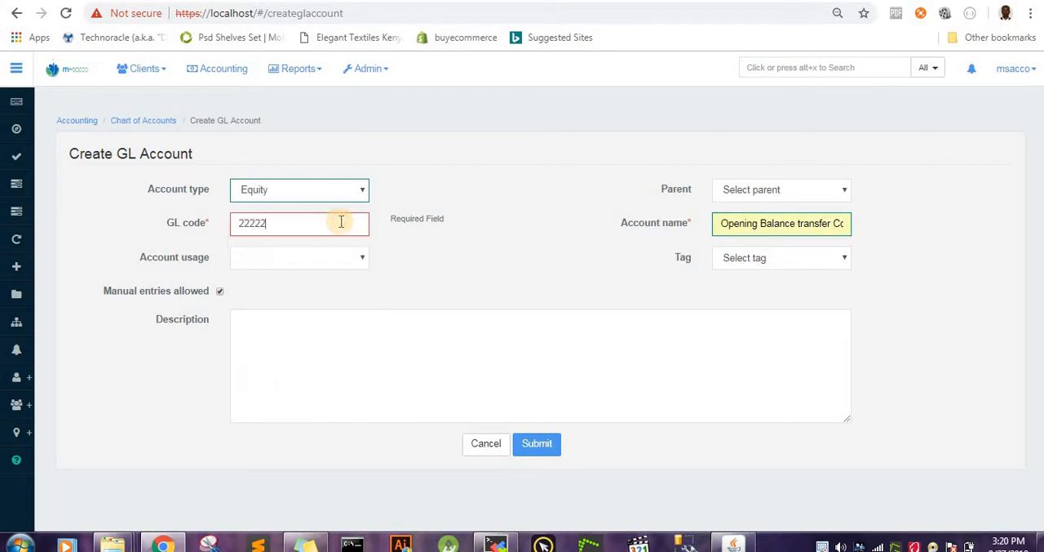
click(338, 261)
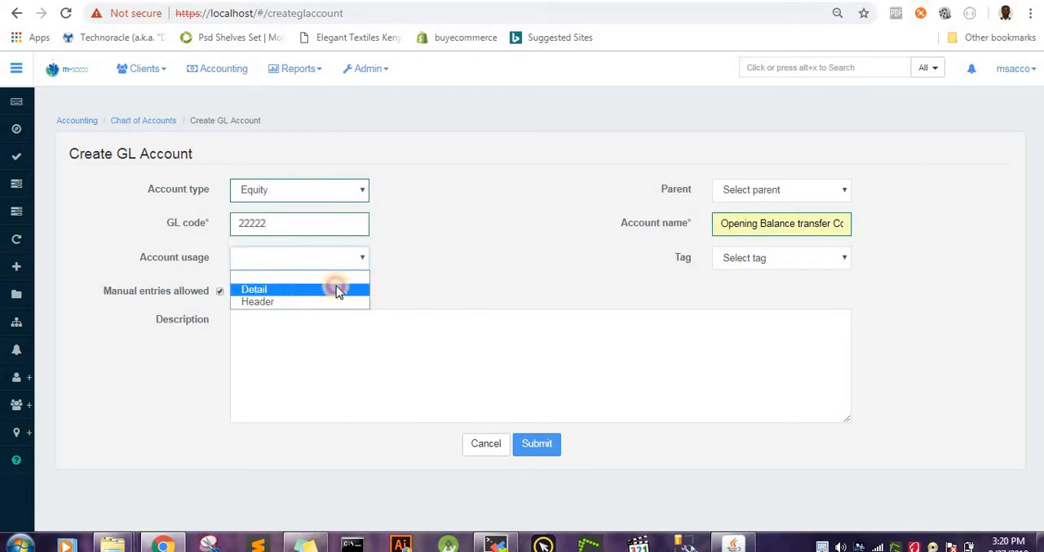
click(336, 289)
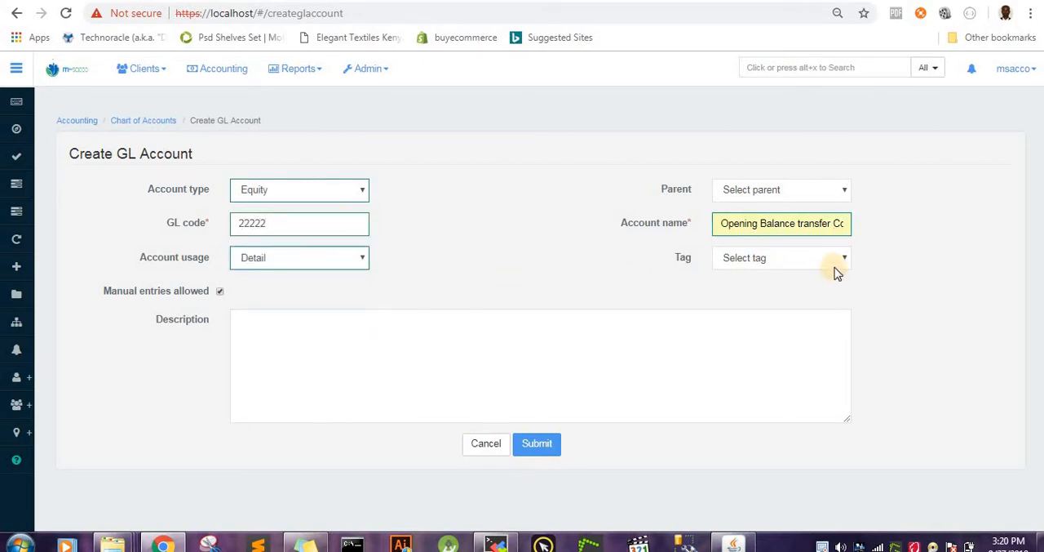
click(547, 446)
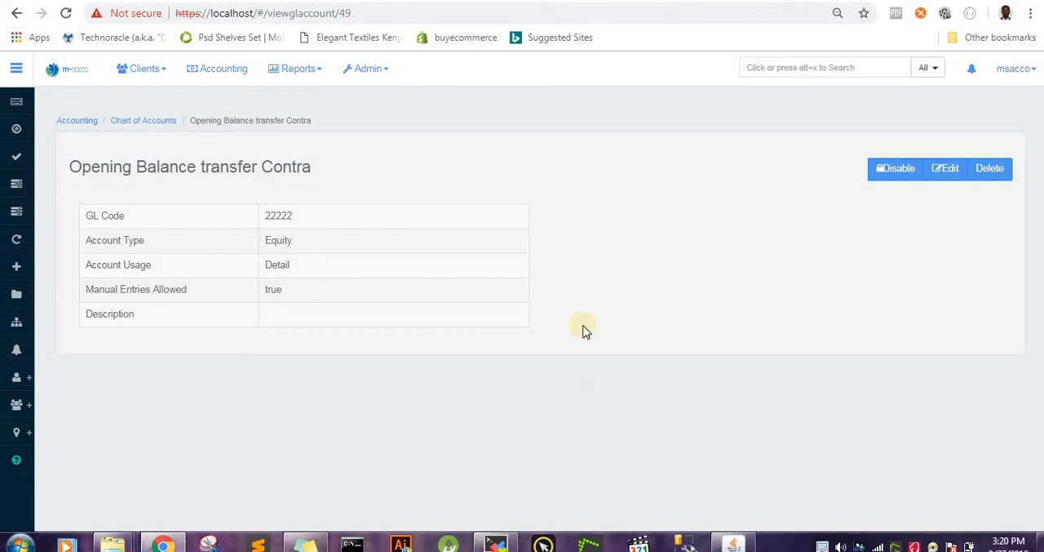
Step: Try to define a financial activity mapping from Opening Balances Transfer Contra to the Opening Balance transfer Contra(22222) account
click(222, 73)
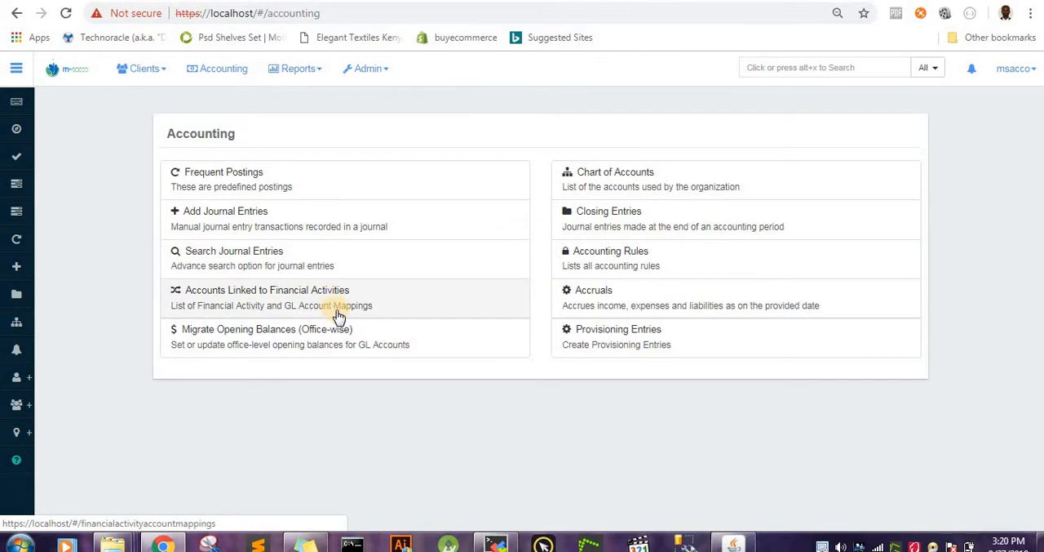
click(384, 302)
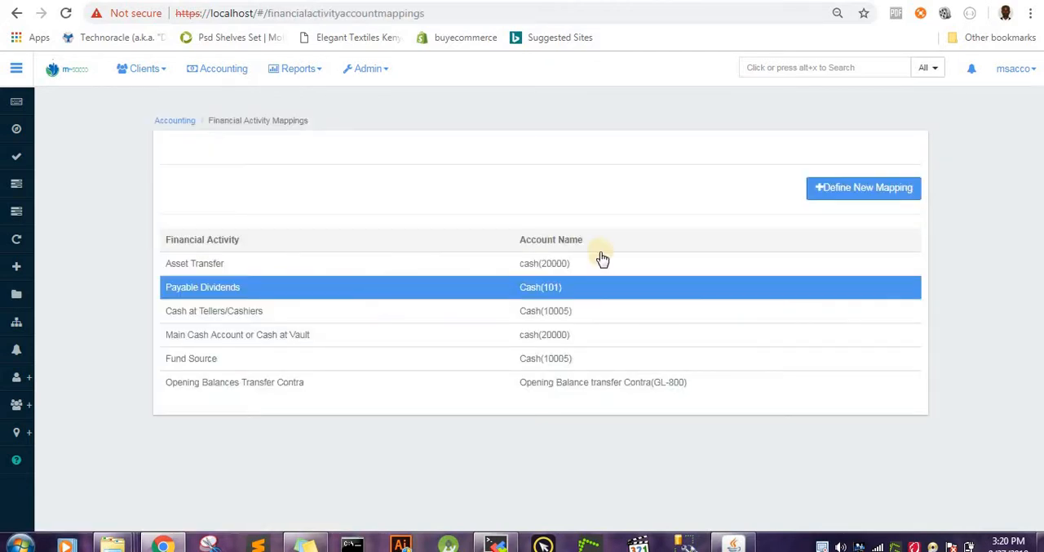
click(842, 189)
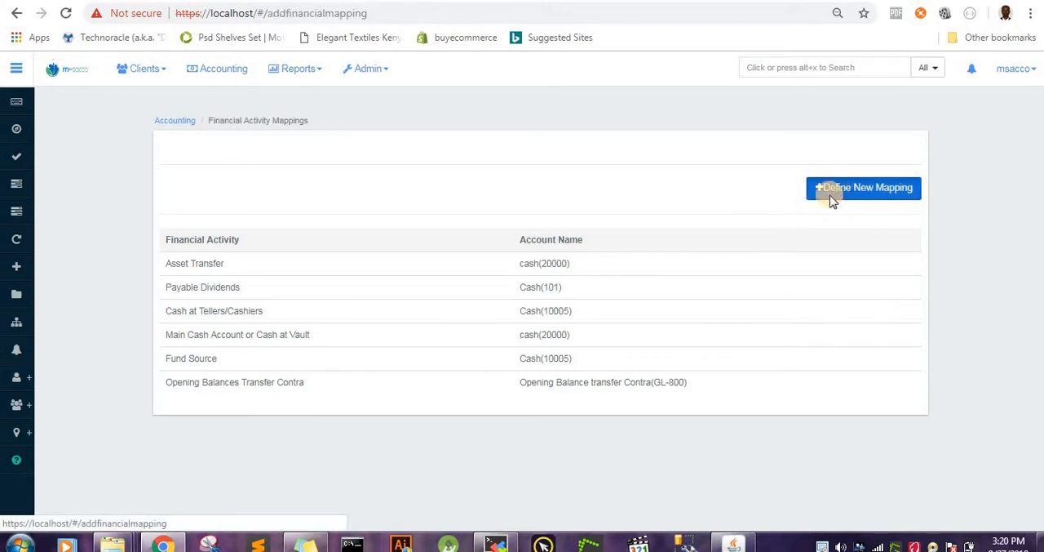
click(458, 190)
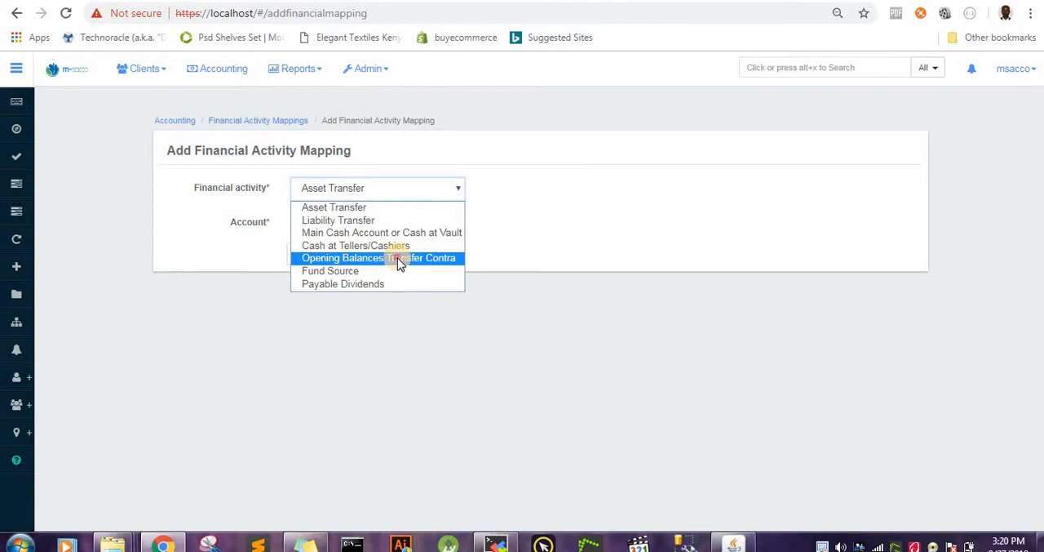
click(398, 257)
click(448, 222)
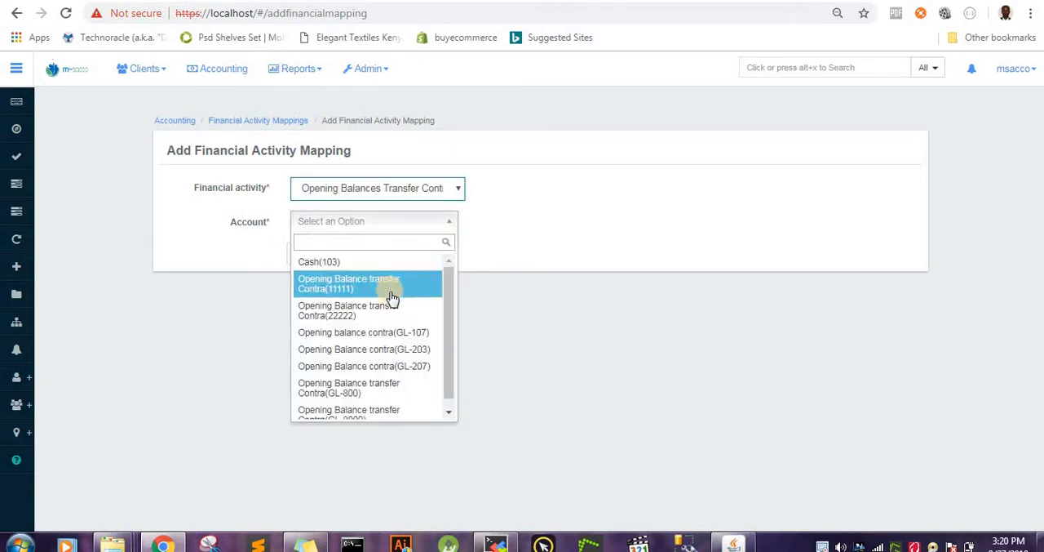
click(388, 309)
click(375, 258)
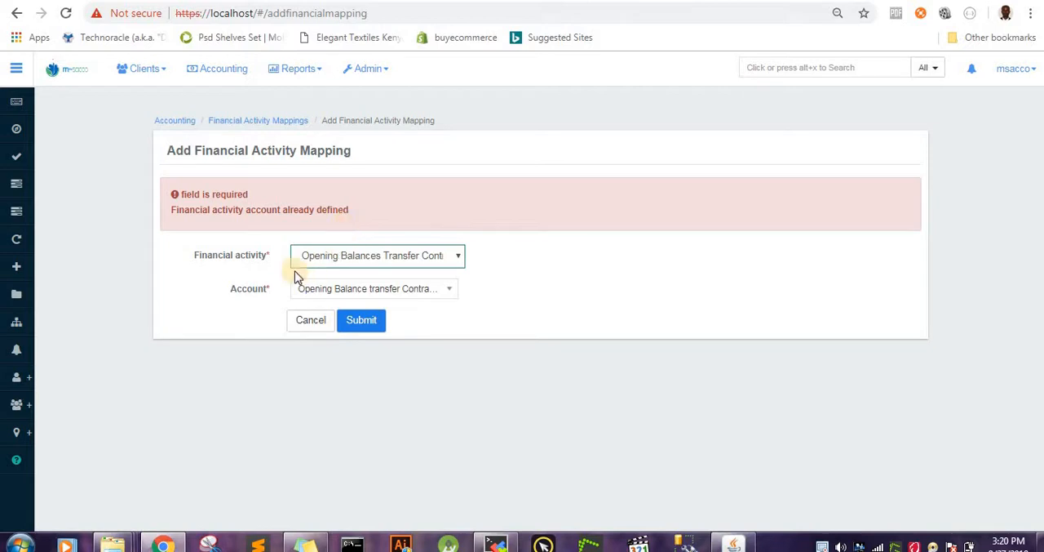
Step: Load the office-wise opening balances migration data for Head Office in Kenyan Shilling (KSh)
click(211, 74)
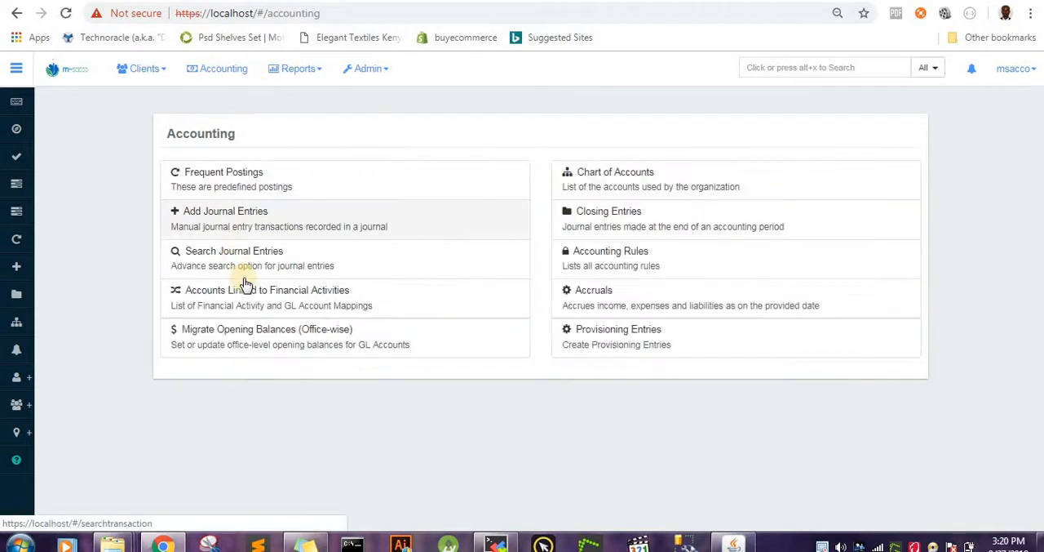
click(277, 337)
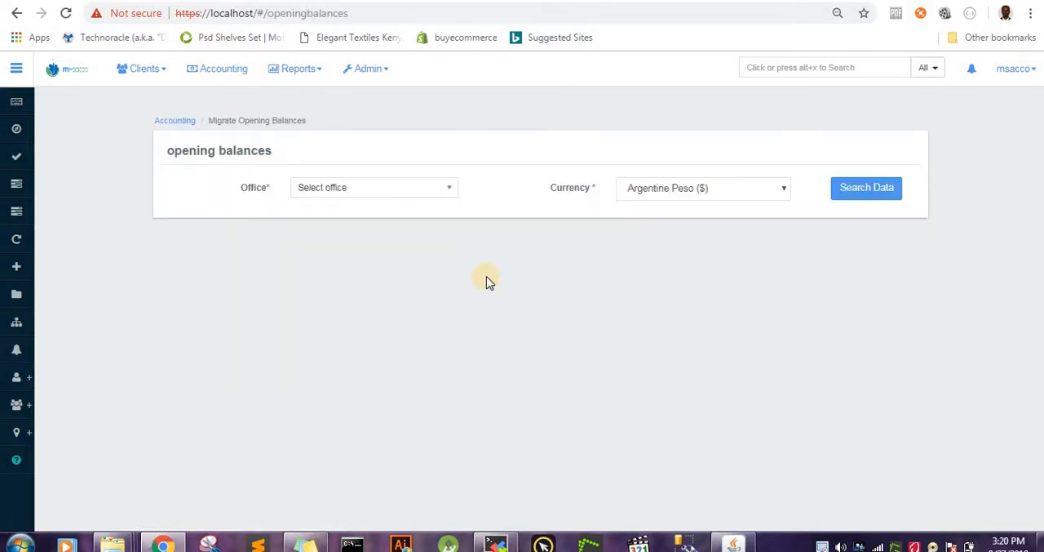
click(428, 193)
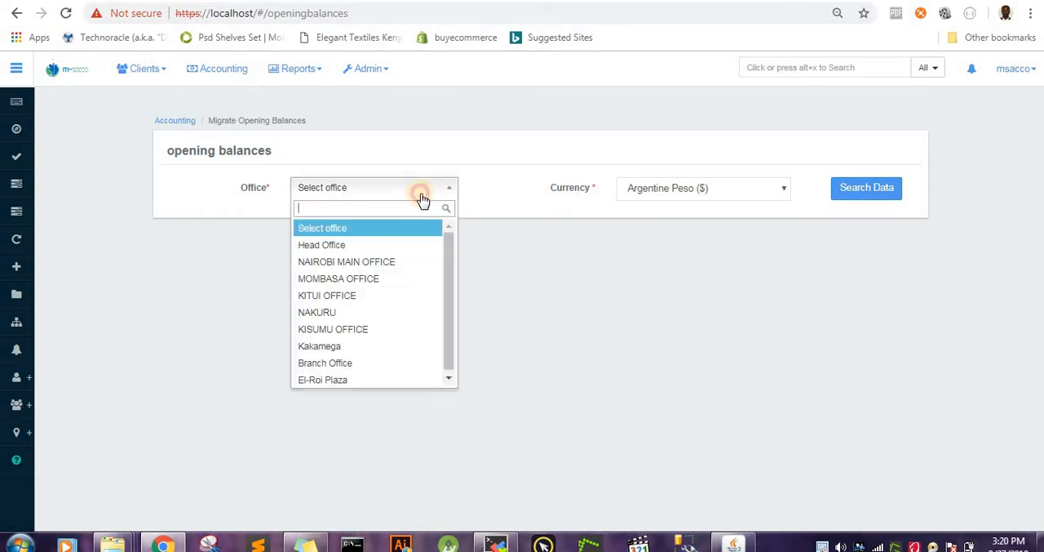
click(374, 247)
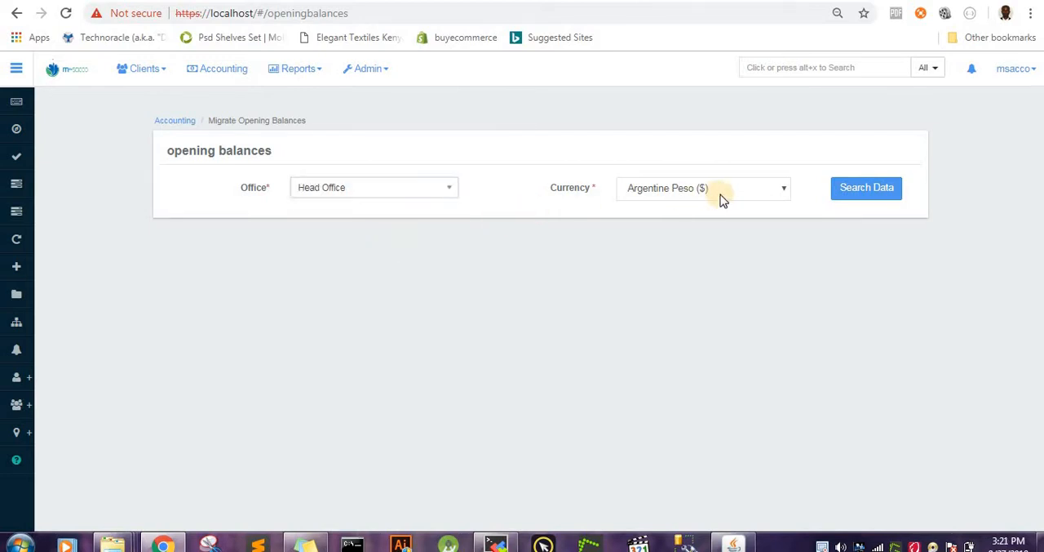
click(785, 190)
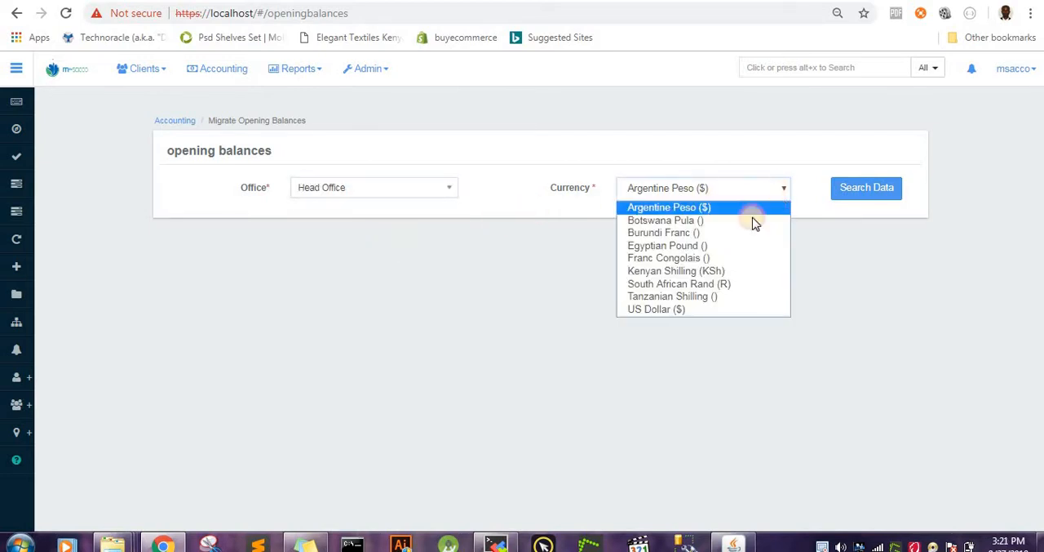
click(697, 275)
click(884, 188)
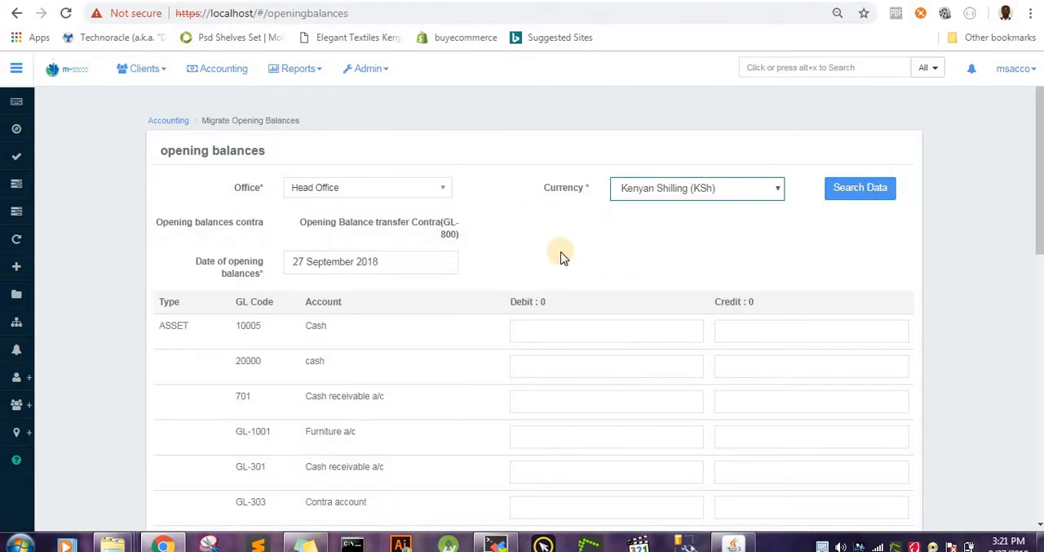
Step: Review the opening balances form's GL accounts by type, with their debit and credit fields
scroll(552, 260, down, 8)
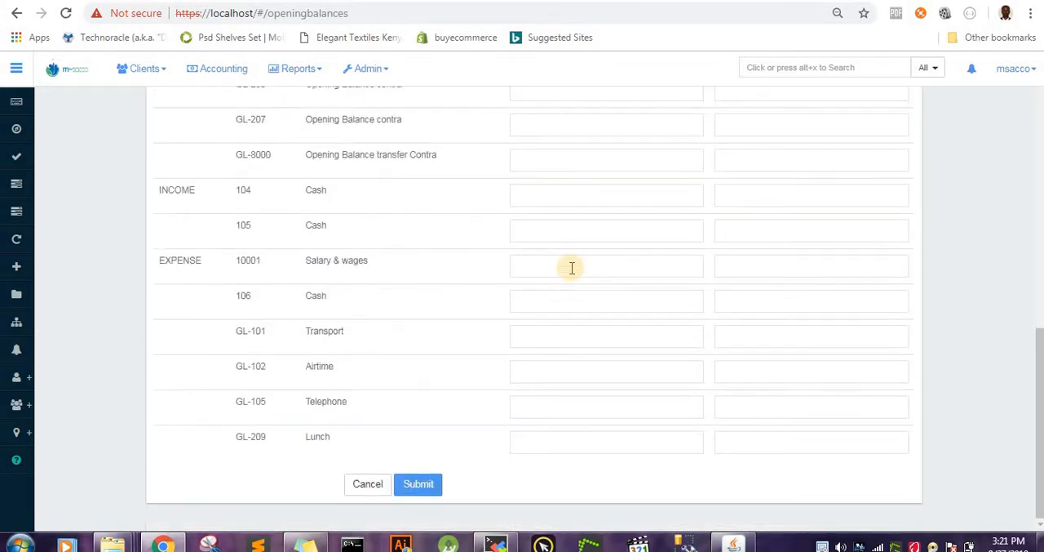
scroll(573, 274, up, 8)
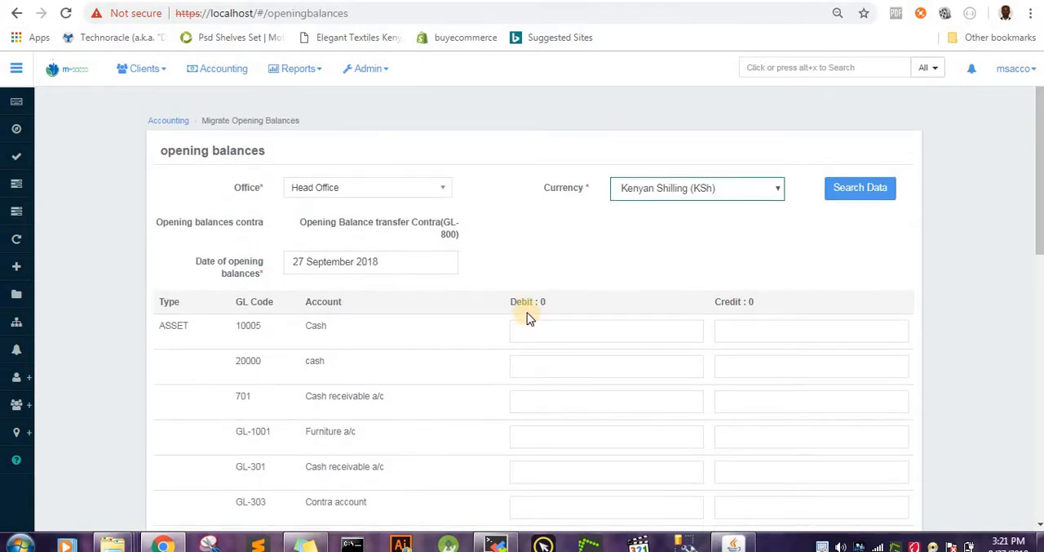
scroll(530, 320, down, 1)
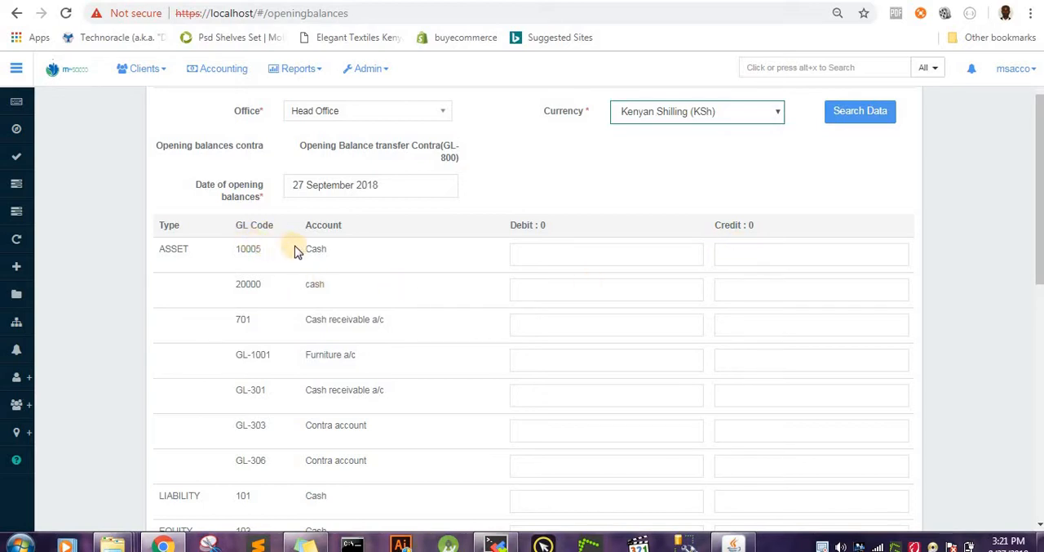
scroll(330, 274, down, 2)
scroll(341, 274, down, 5)
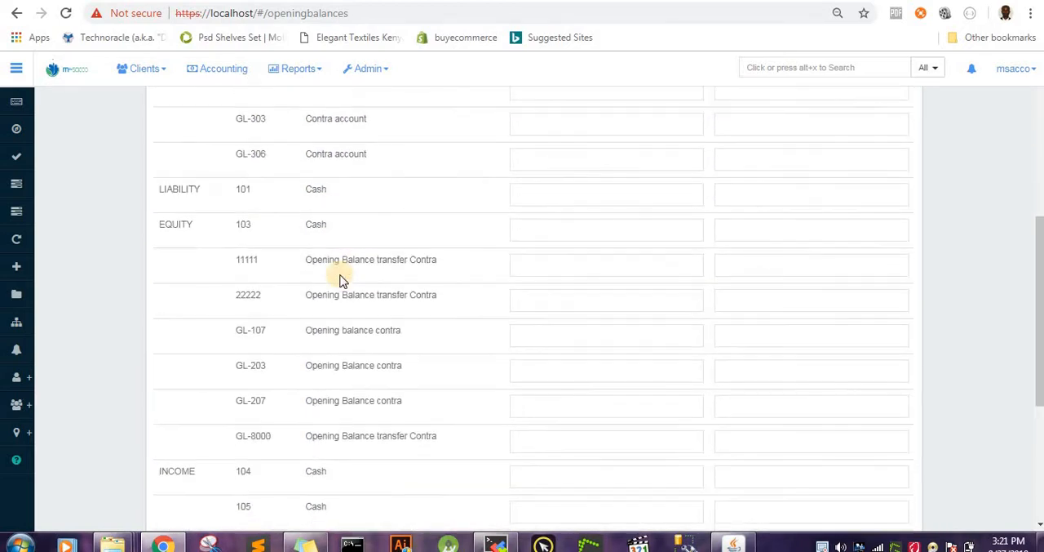
scroll(506, 273, down, 1)
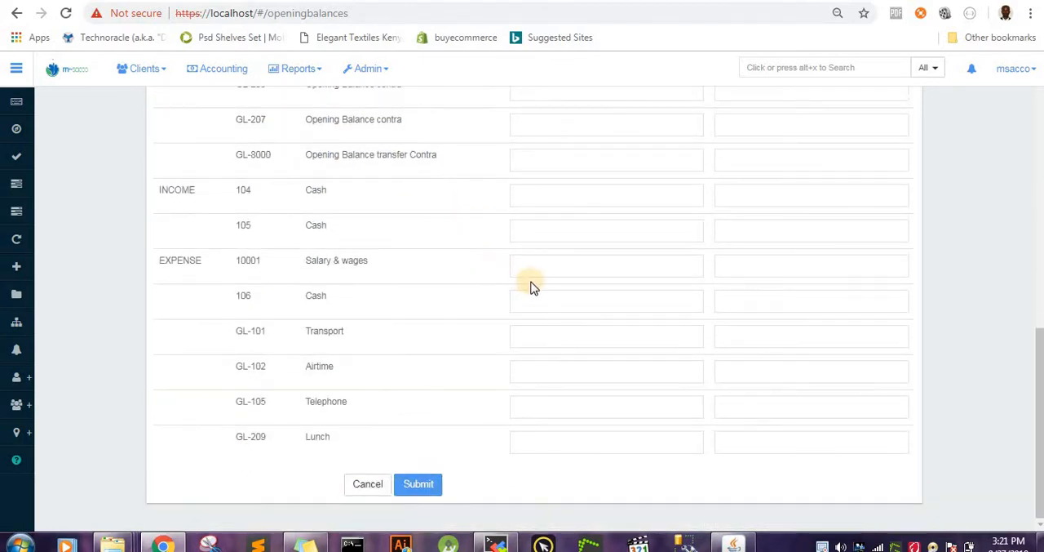
scroll(560, 302, up, 6)
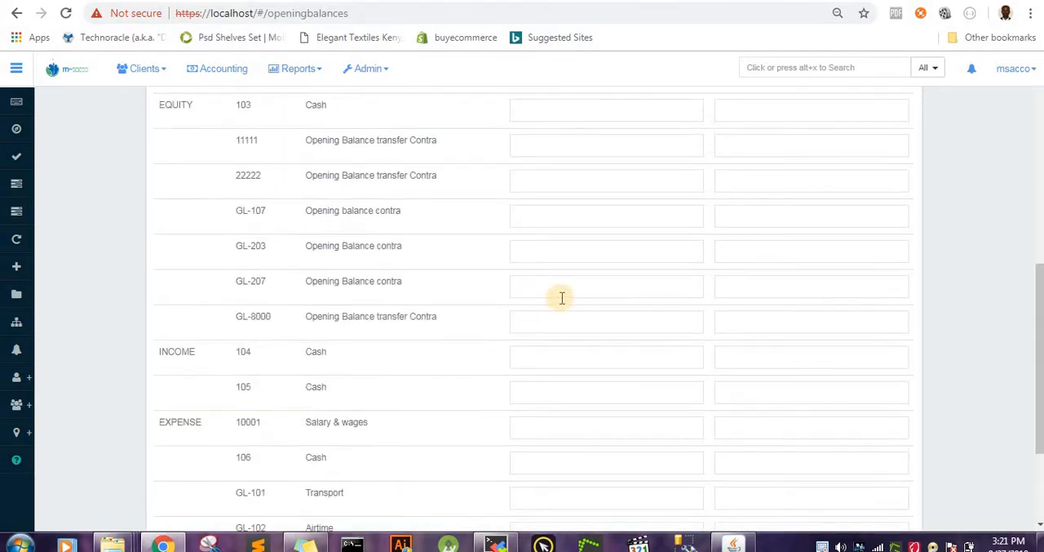
scroll(562, 297, down, 6)
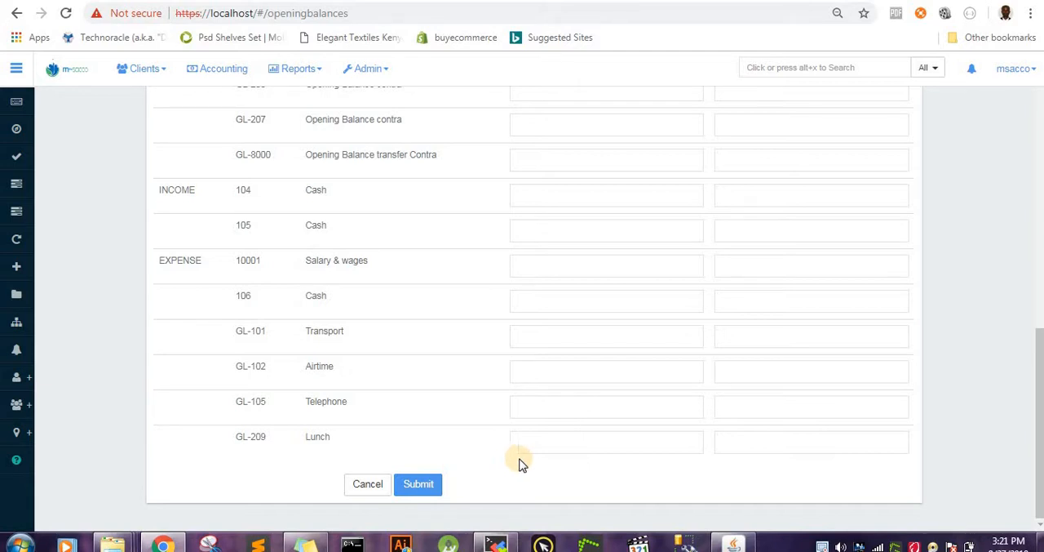
Step: Recheck the opening balances form from the contra account and date through the asset, liability, equity, income and expense rows
scroll(545, 443, up, 3)
scroll(552, 440, up, 5)
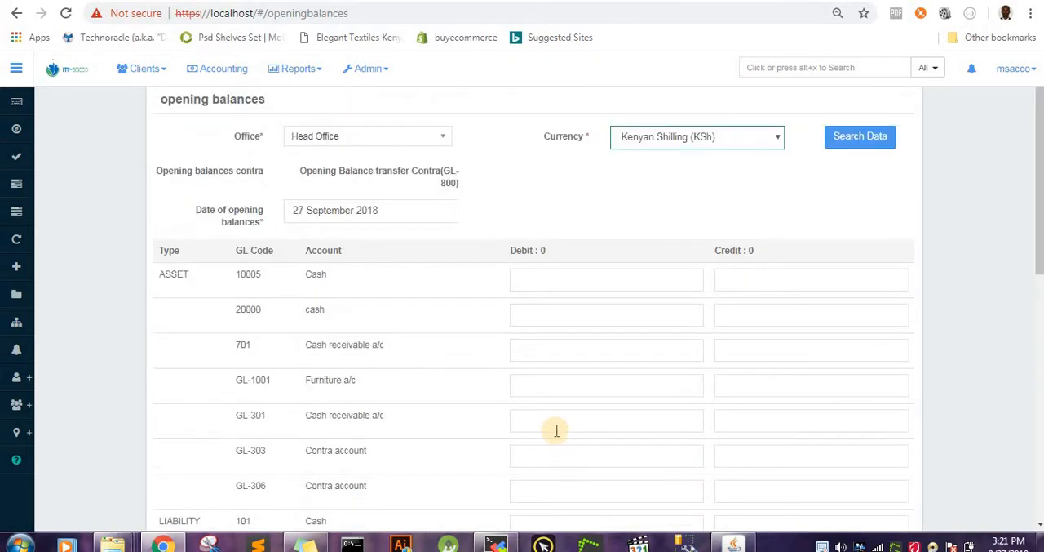
scroll(556, 430, up, 1)
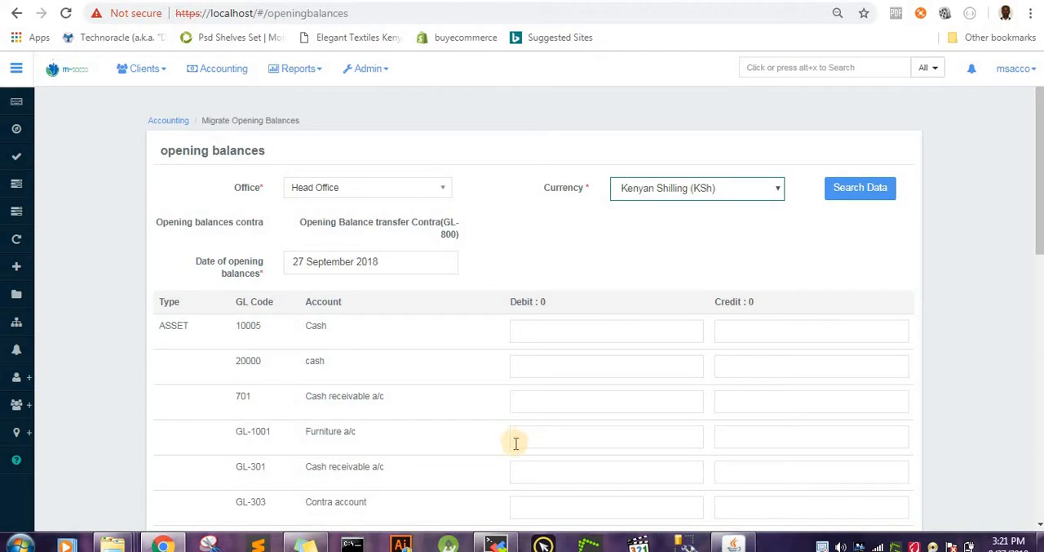
scroll(516, 443, down, 2)
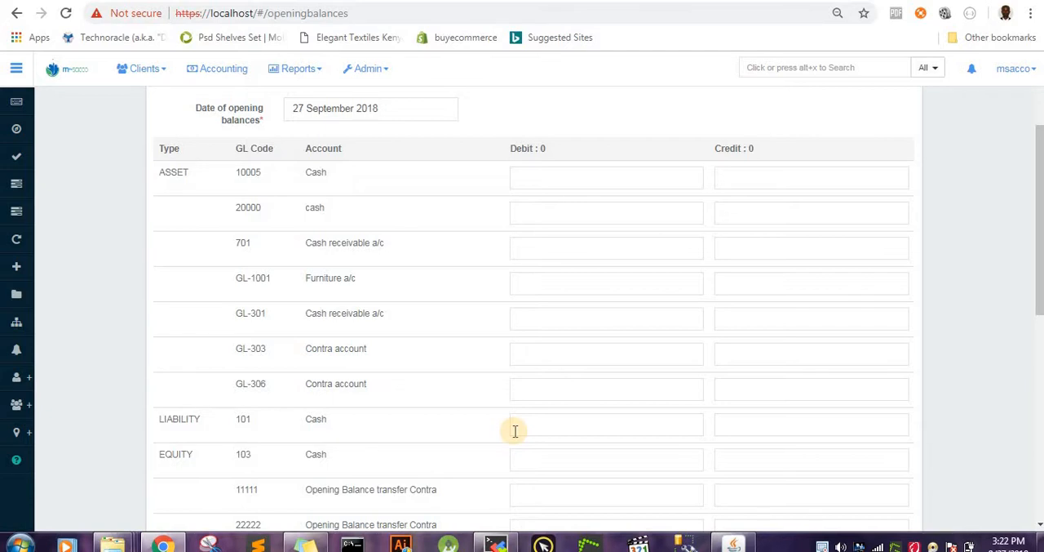
scroll(516, 430, down, 5)
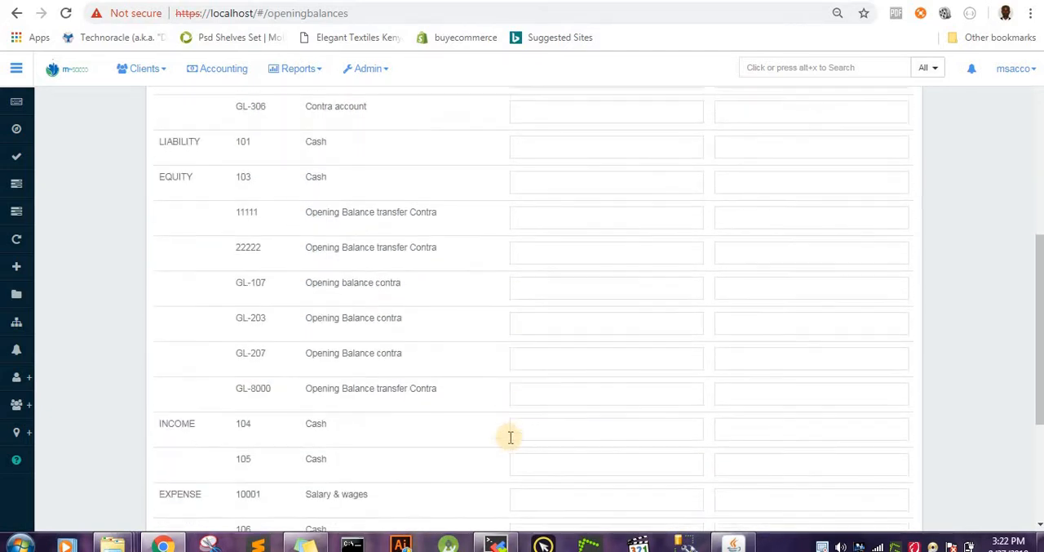
scroll(504, 445, down, 2)
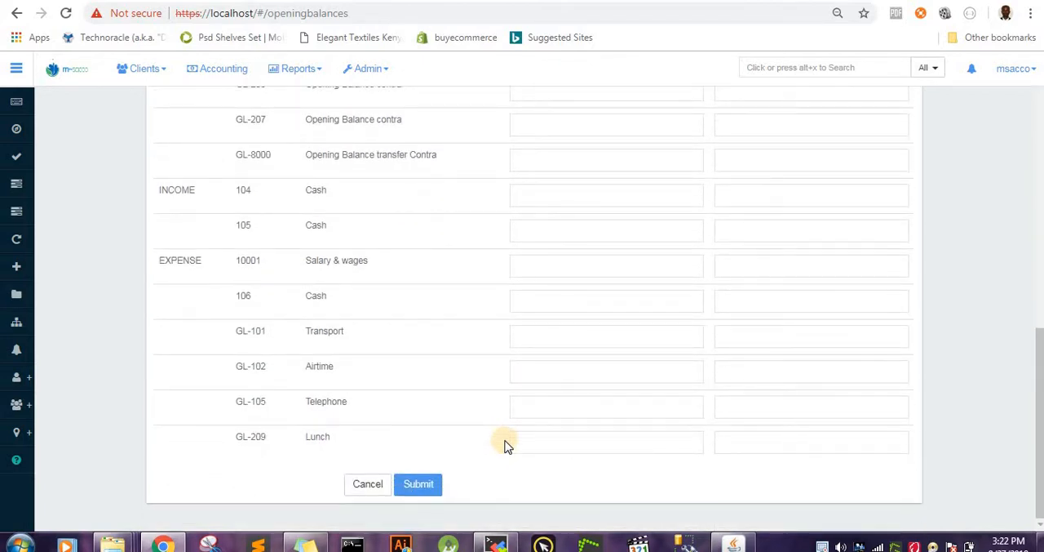
scroll(506, 441, up, 3)
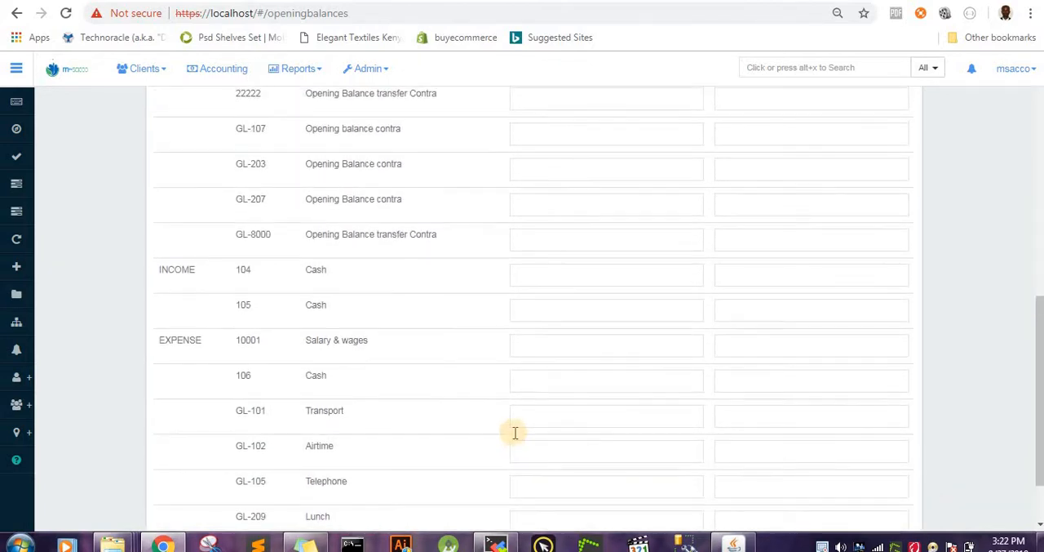
scroll(516, 427, up, 2)
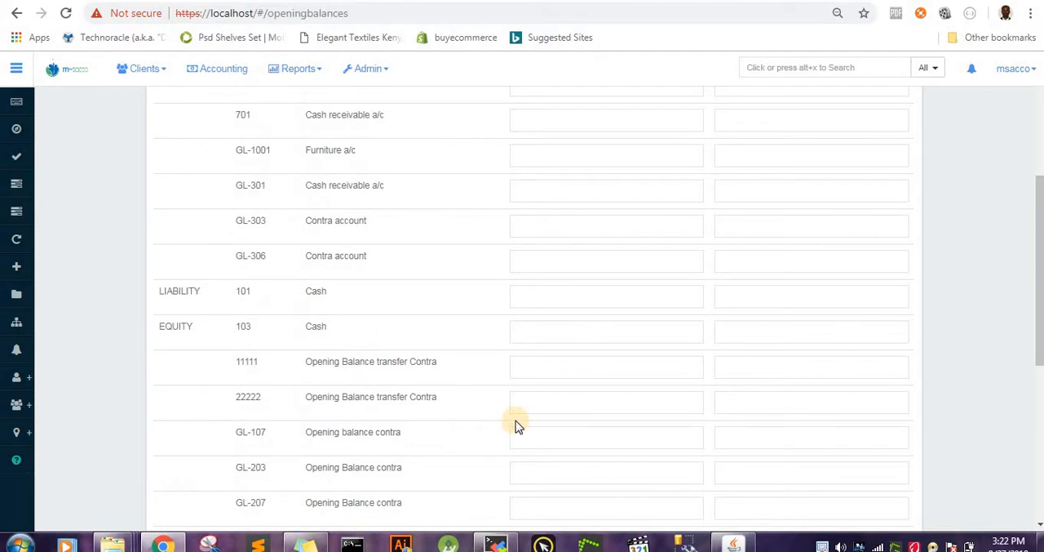
scroll(516, 423, up, 2)
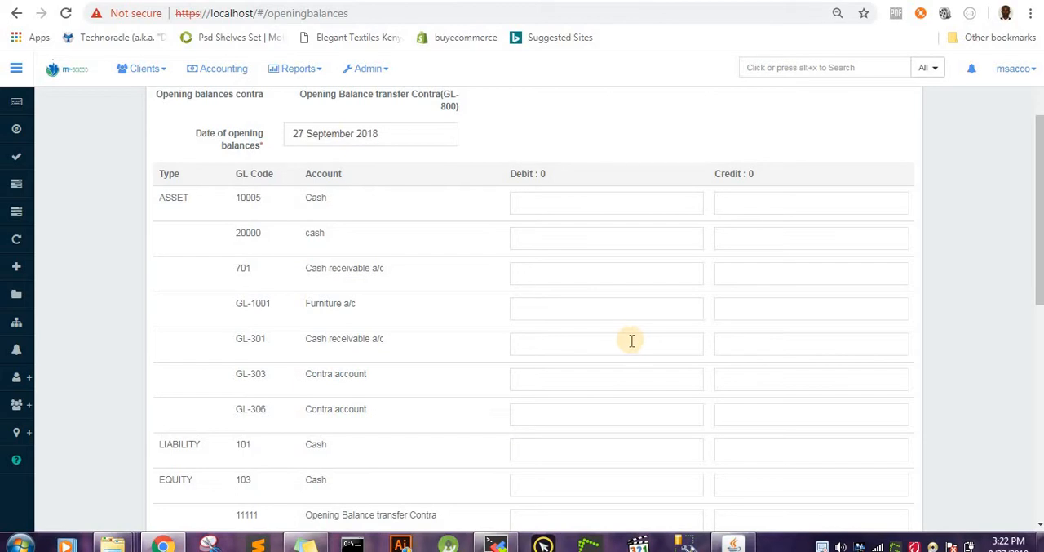
scroll(632, 340, down, 5)
scroll(625, 375, up, 3)
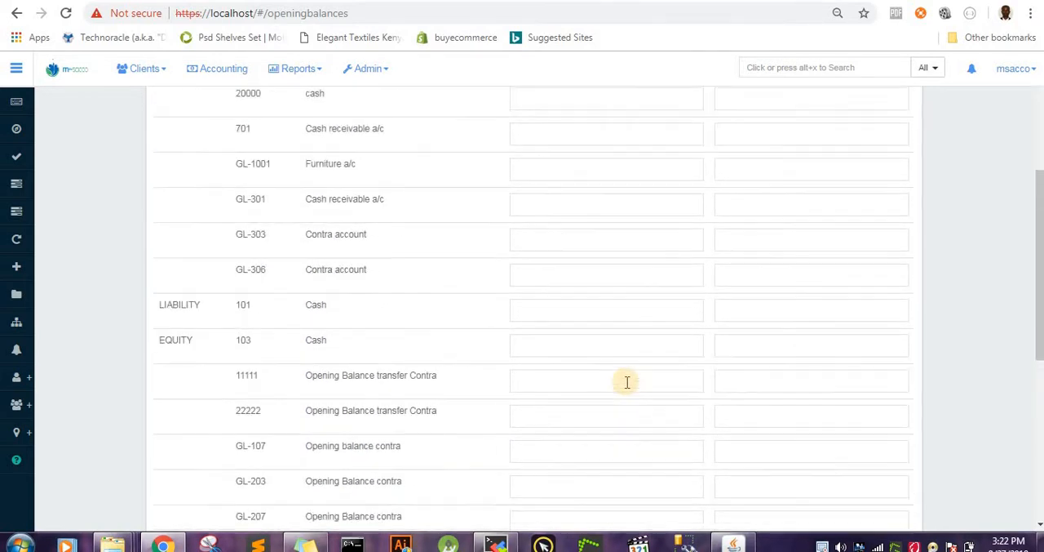
scroll(628, 381, up, 3)
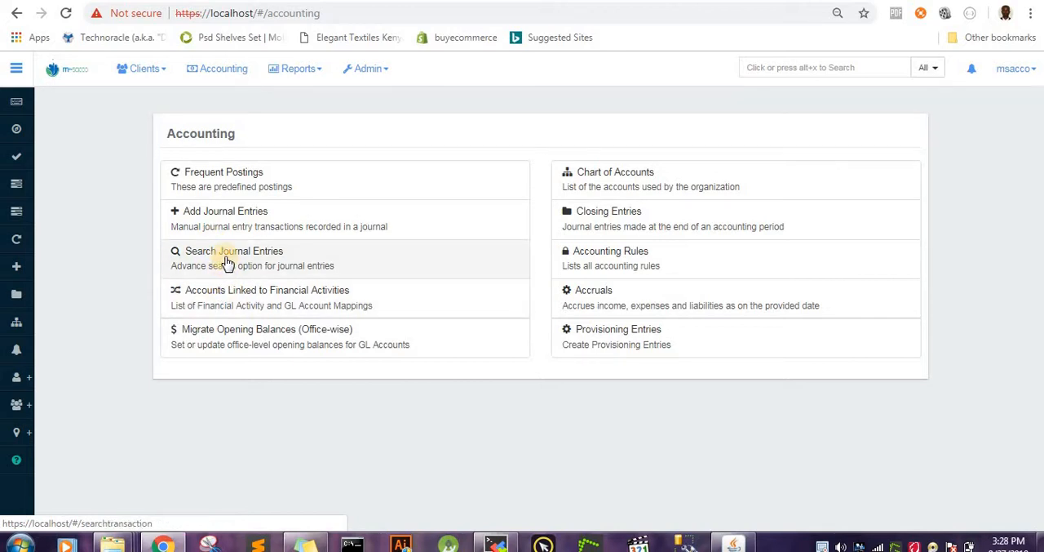
Step: Search the journal entries for account Cash 104 at Head Office with the entry filter set to All
click(251, 259)
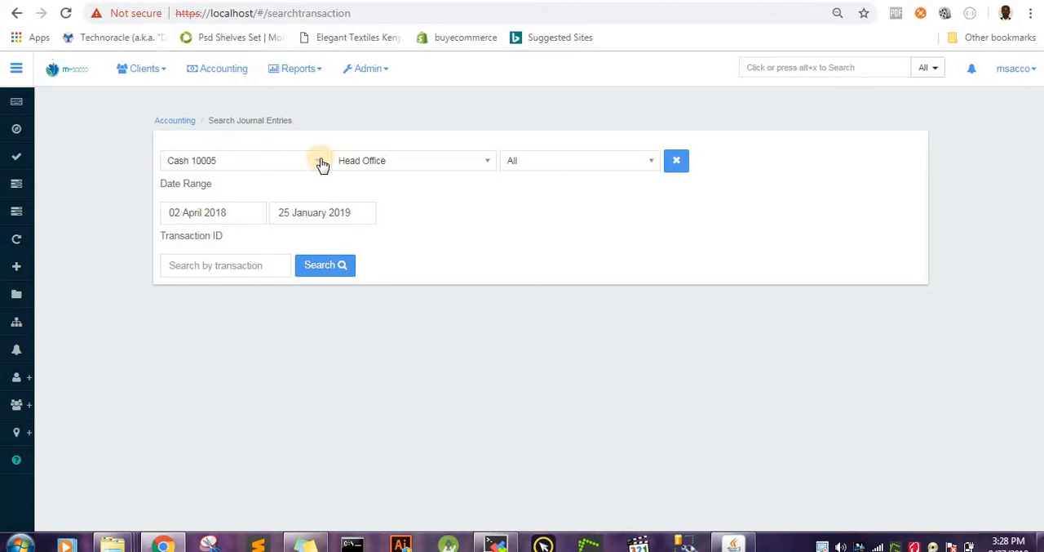
click(322, 162)
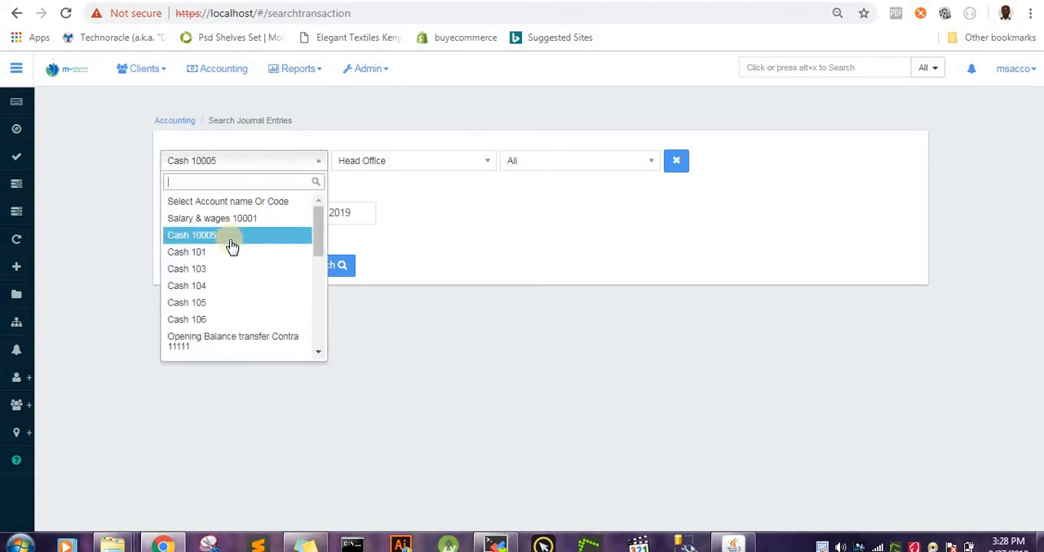
click(228, 286)
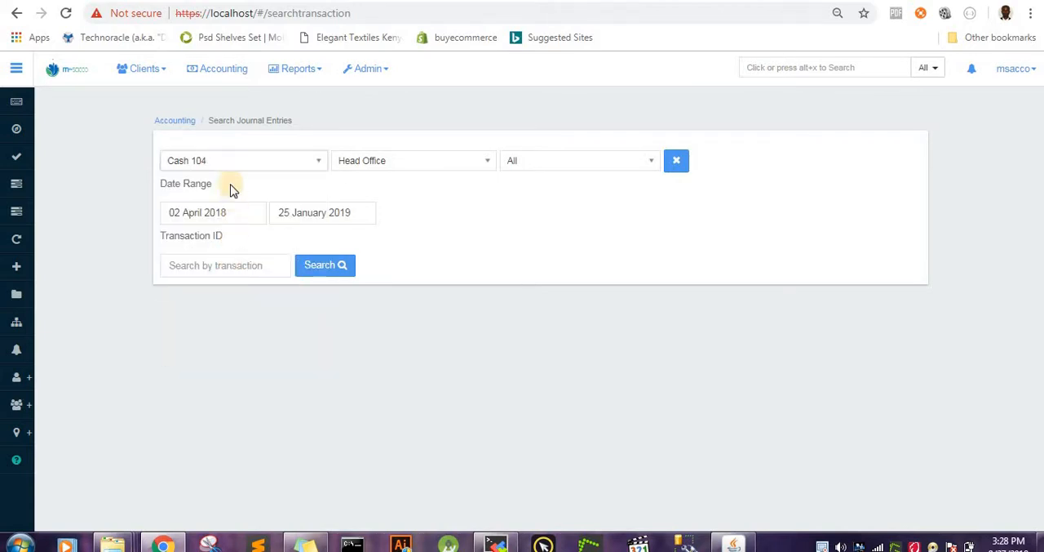
click(488, 164)
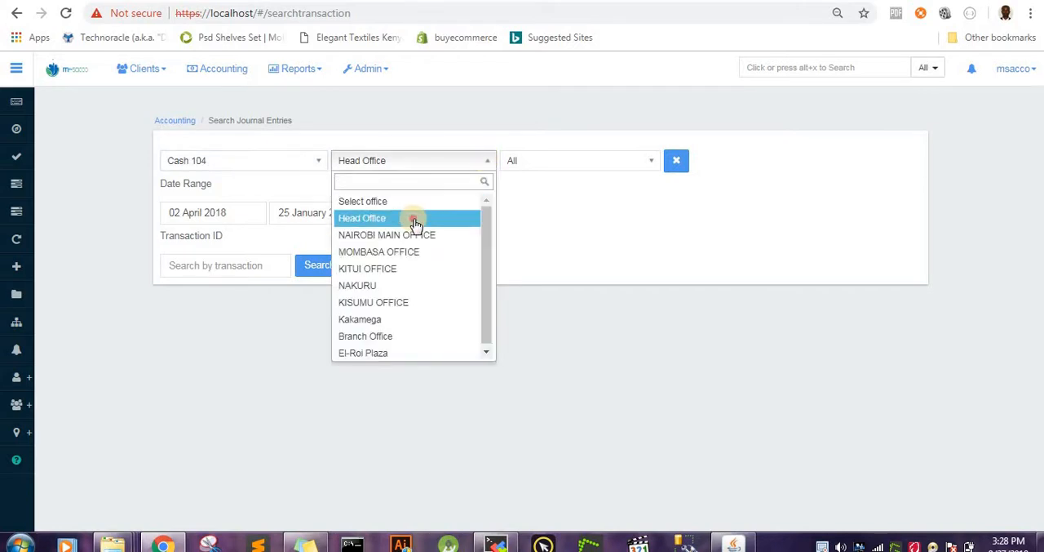
click(414, 217)
click(643, 163)
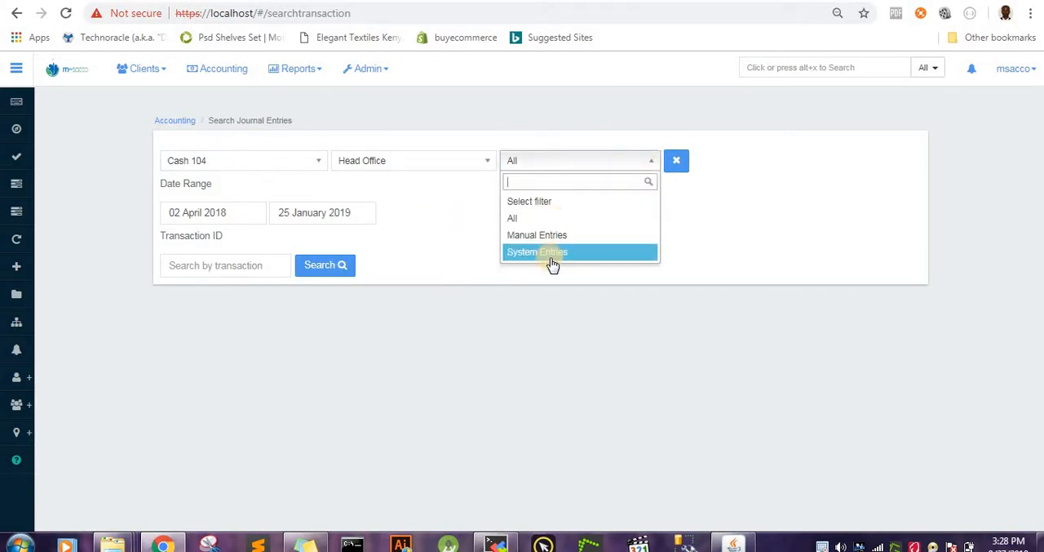
click(532, 218)
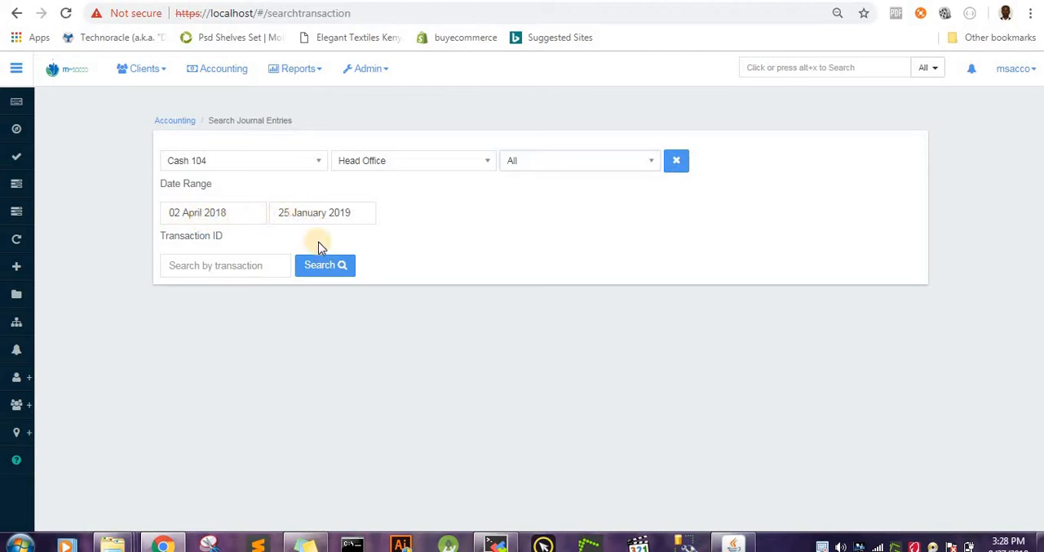
click(322, 264)
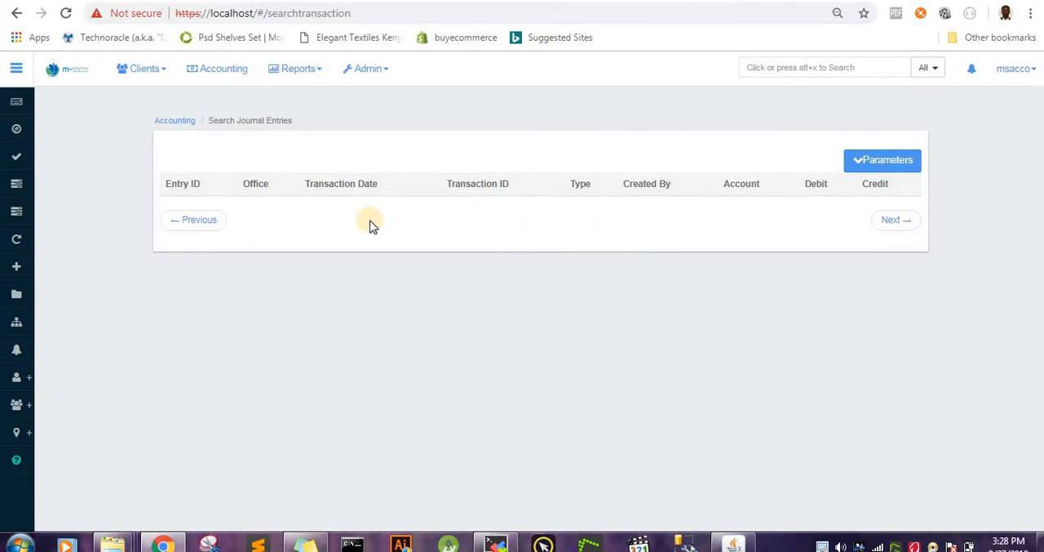
click(210, 226)
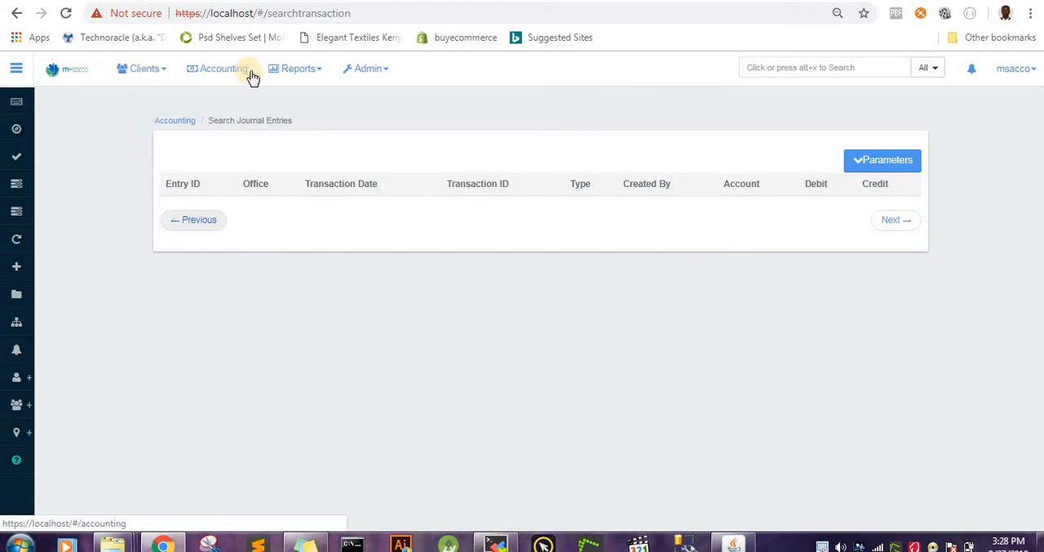
Step: Reopen the journal entry search, set the end date to 25 January 2018 and run the search for Cash 104
click(205, 70)
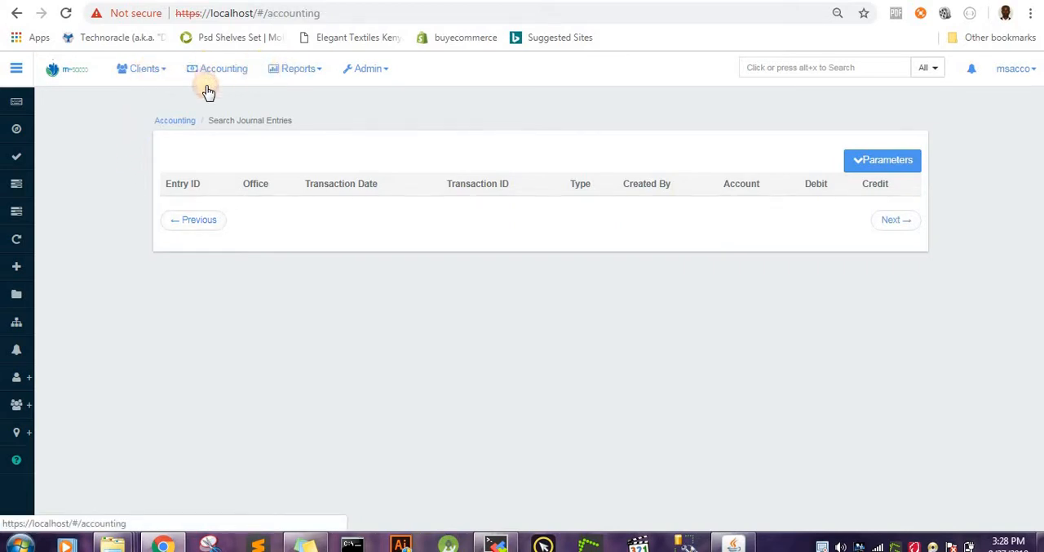
click(243, 258)
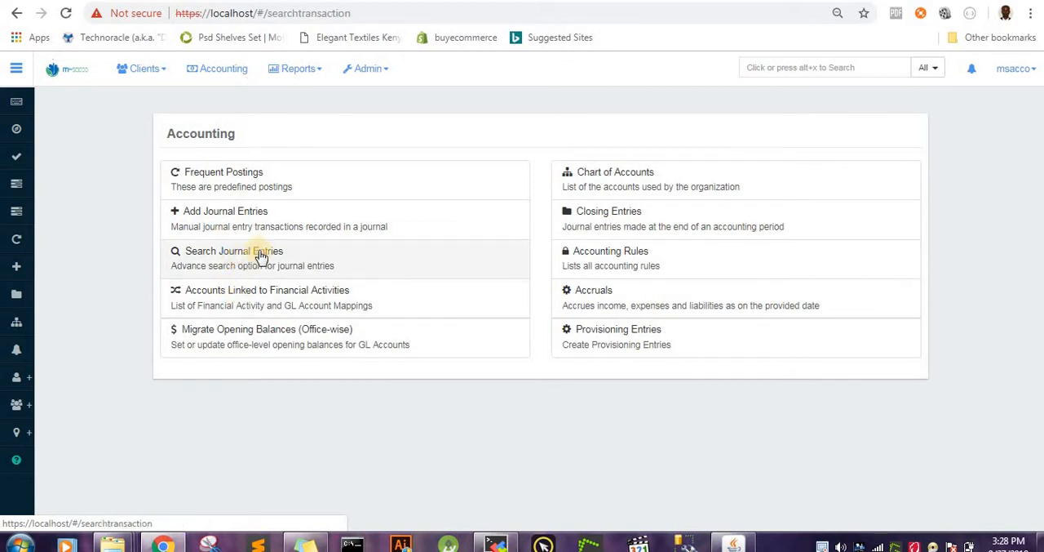
click(341, 214)
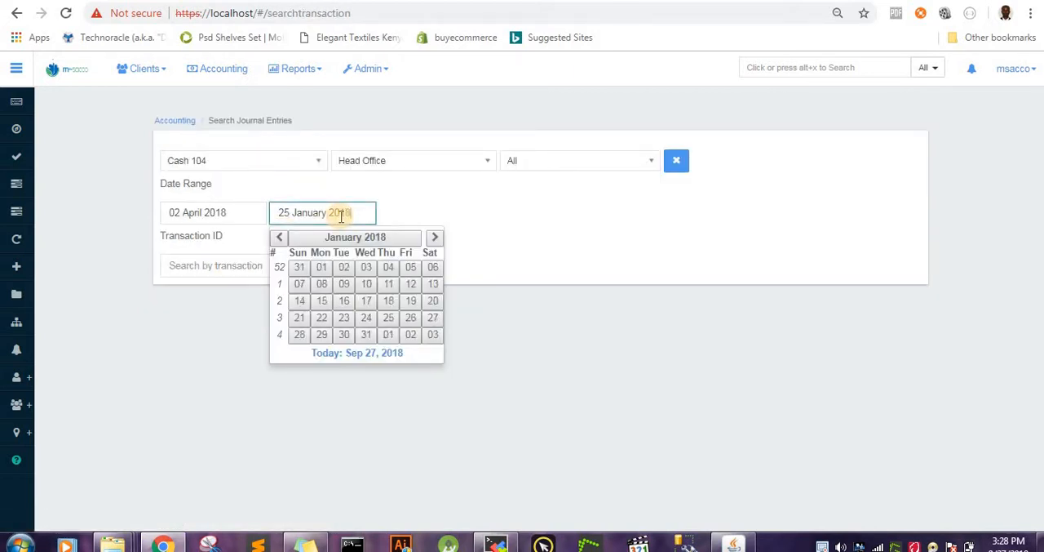
key(BackSpace)
text(8)
mouse_move(111, 461)
click(282, 460)
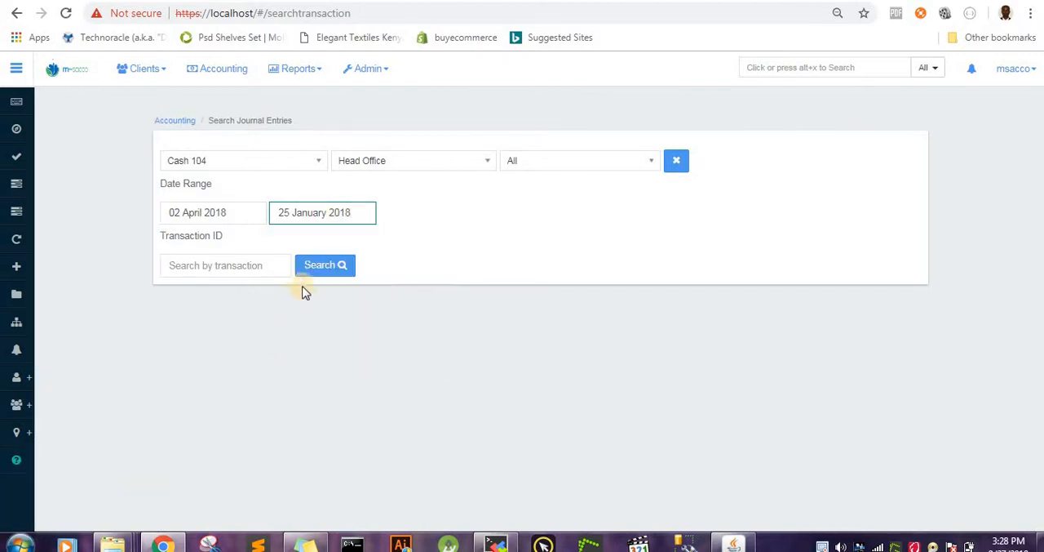
click(307, 271)
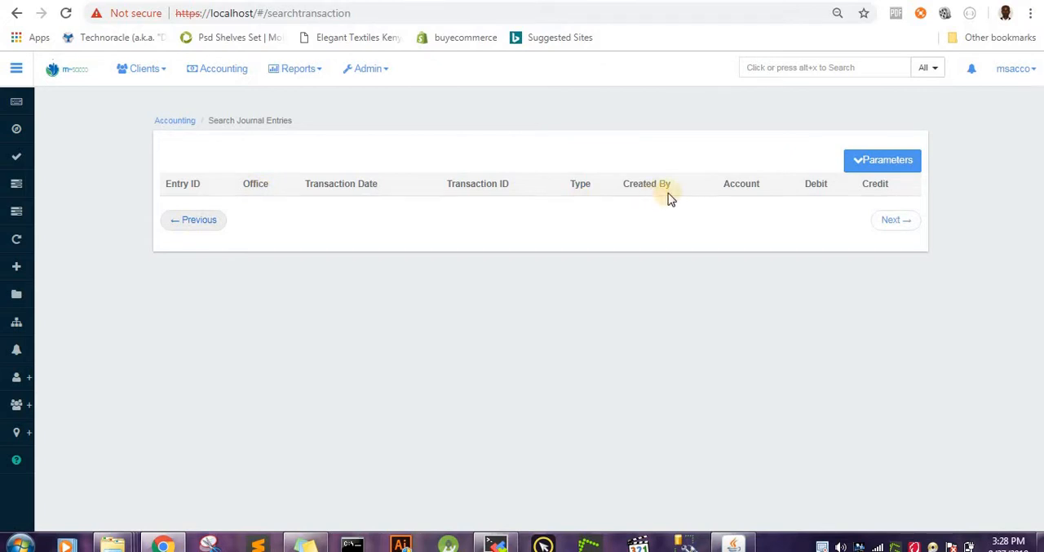
Step: Return to the journal entry search, change the account to Cash 10005 and run it
click(236, 70)
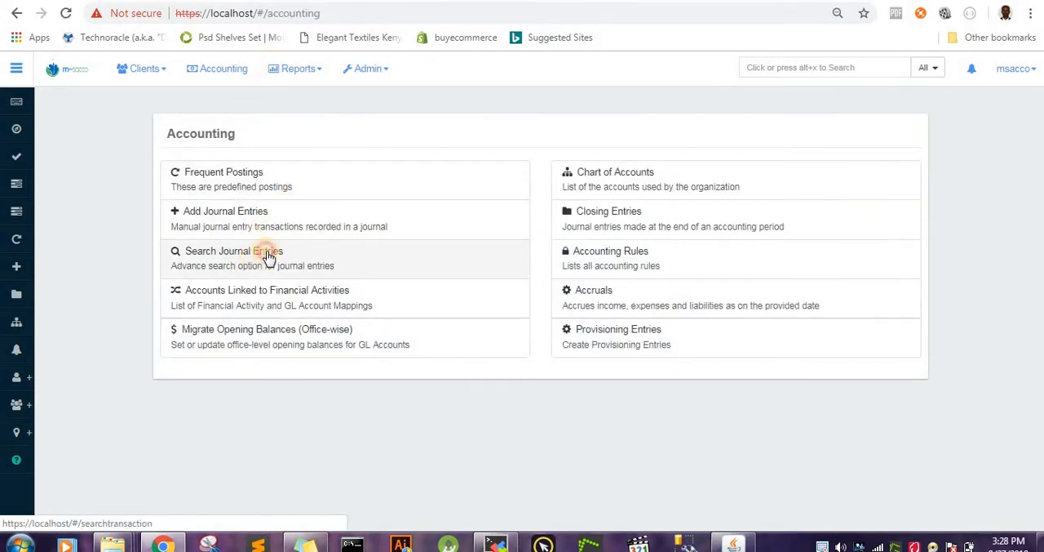
click(269, 254)
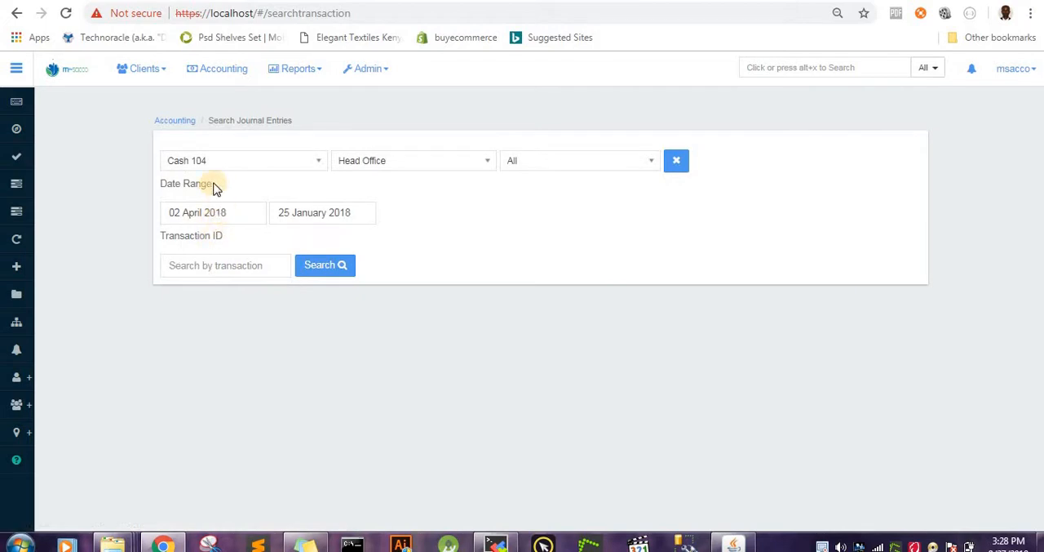
click(319, 161)
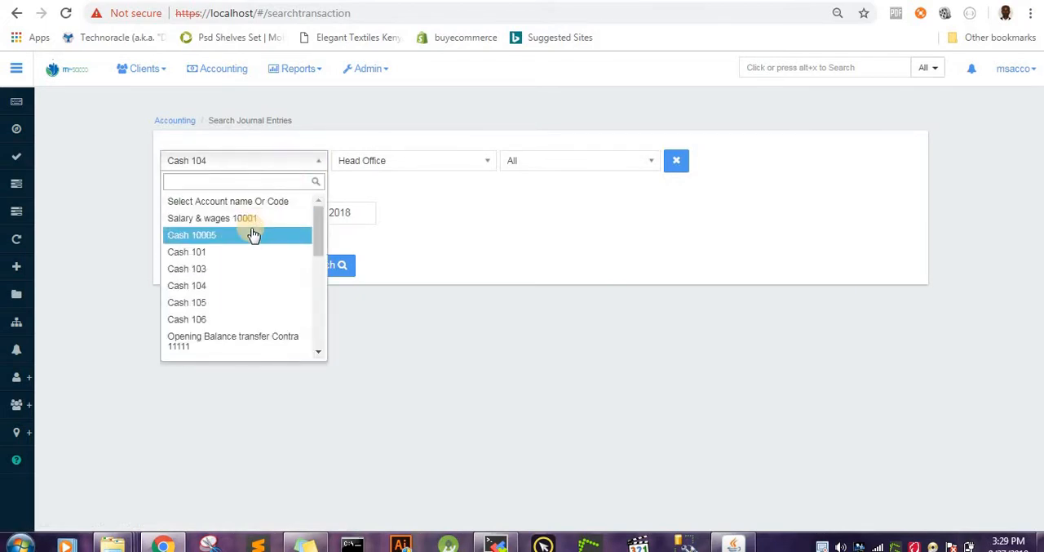
click(254, 235)
click(316, 267)
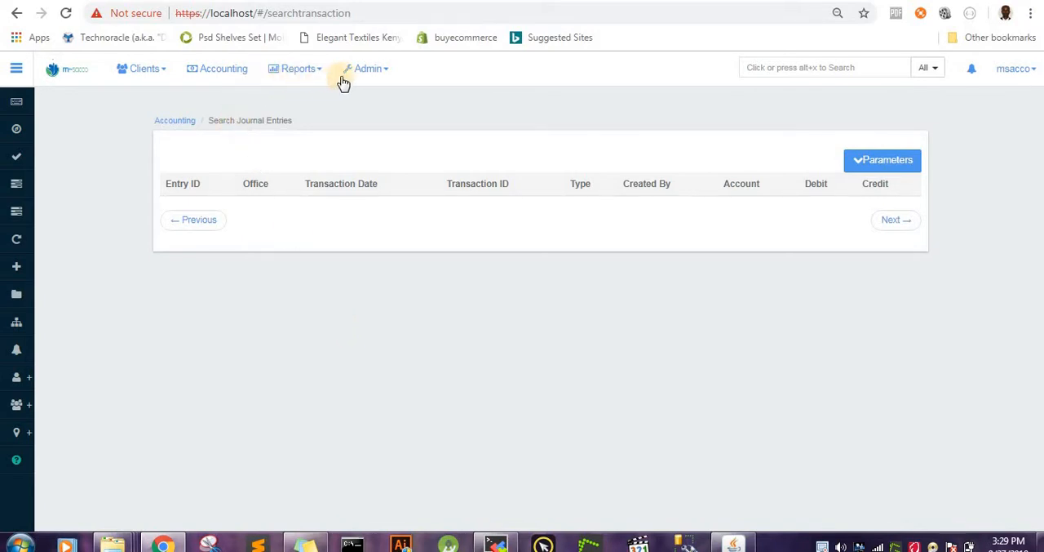
Step: Reopen the journal entry search for Cash 10005 and set the start date to 29 August 2017
click(218, 73)
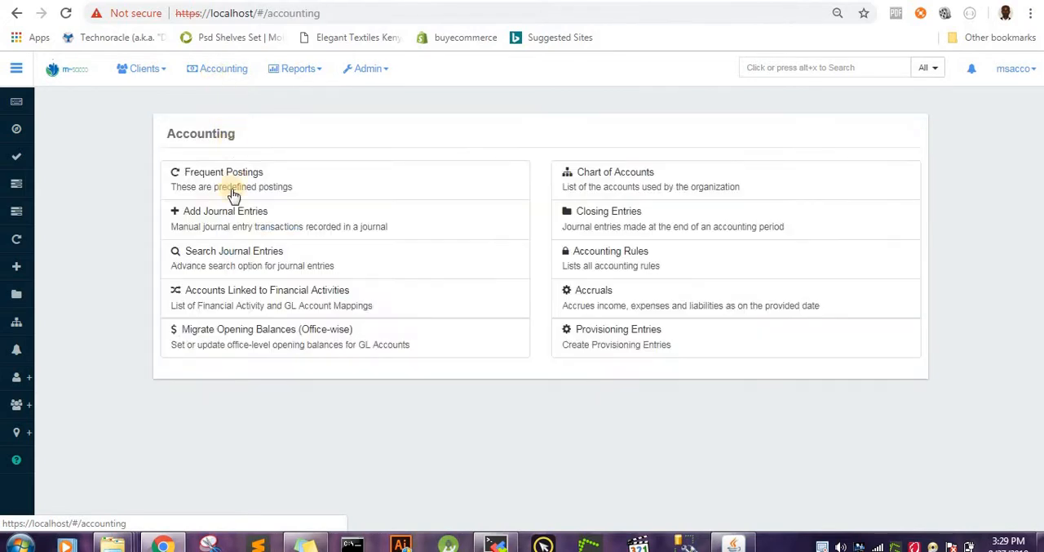
click(240, 266)
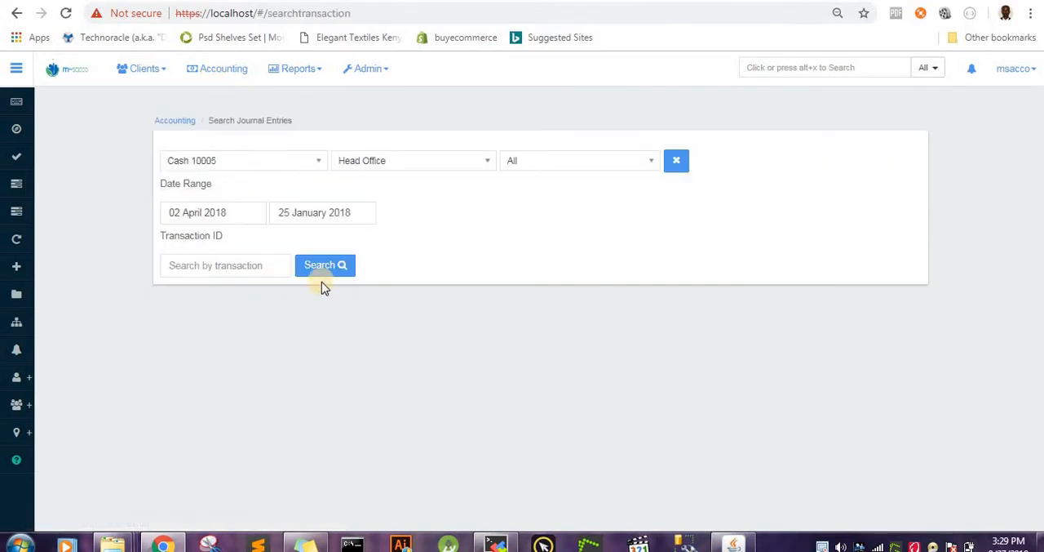
click(248, 211)
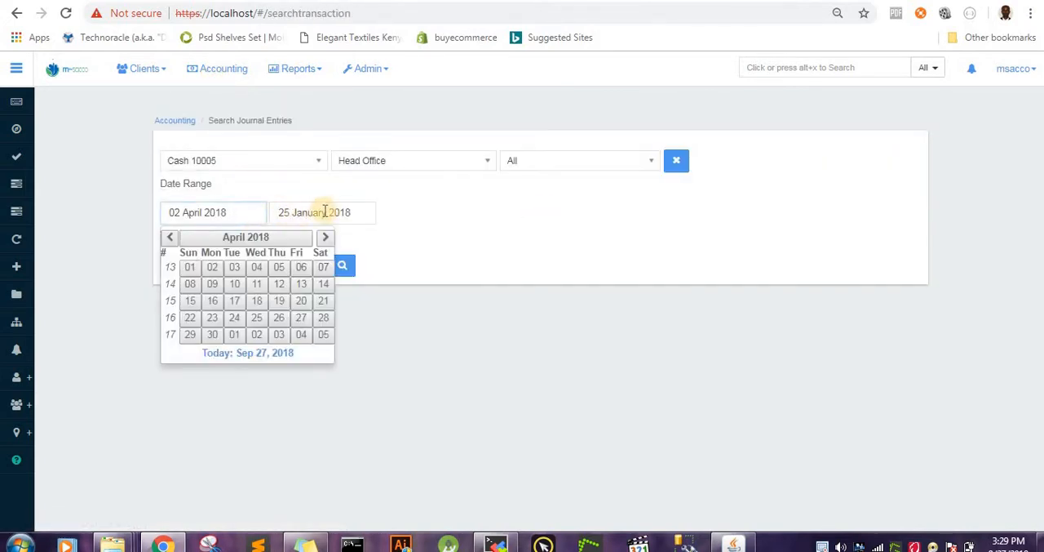
click(208, 212)
key(BackSpace)
key(BackSpace)
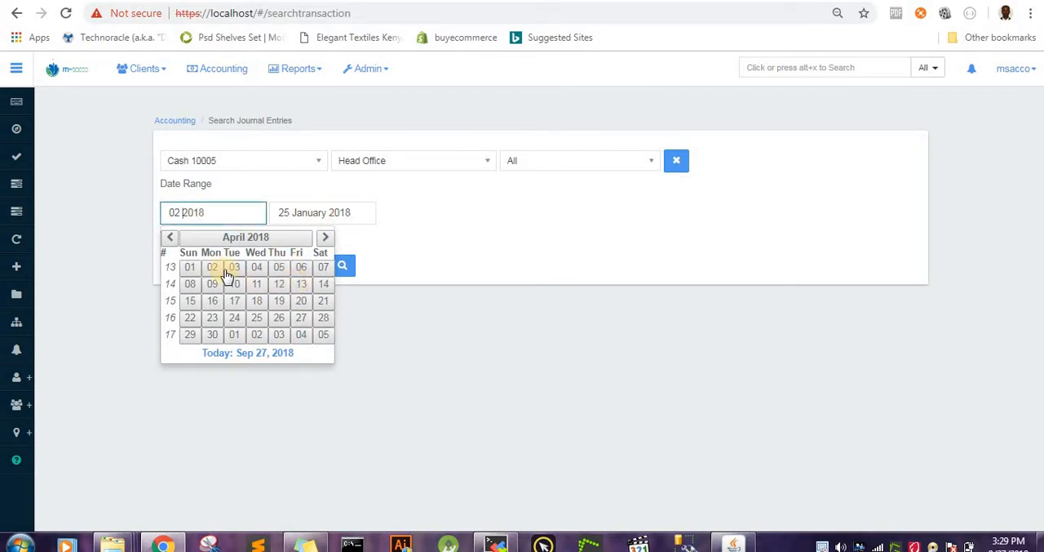
click(168, 237)
click(169, 237)
click(169, 237)
click(168, 237)
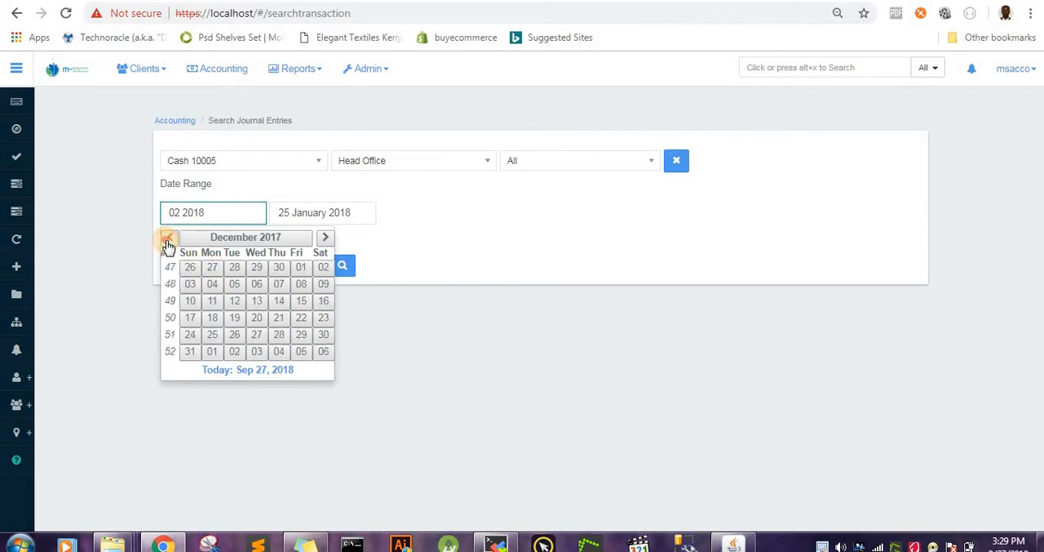
click(169, 237)
click(169, 237)
click(169, 237)
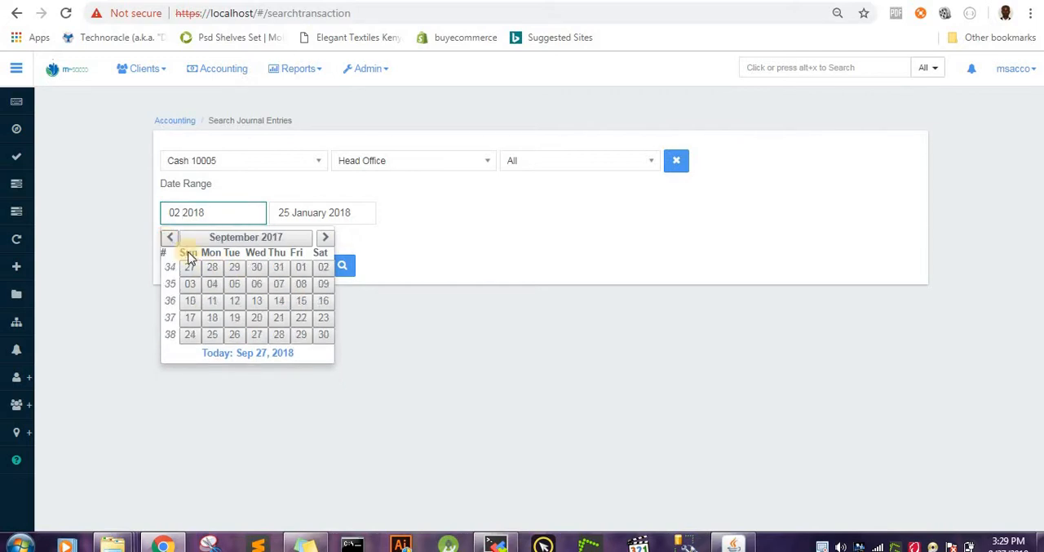
click(235, 269)
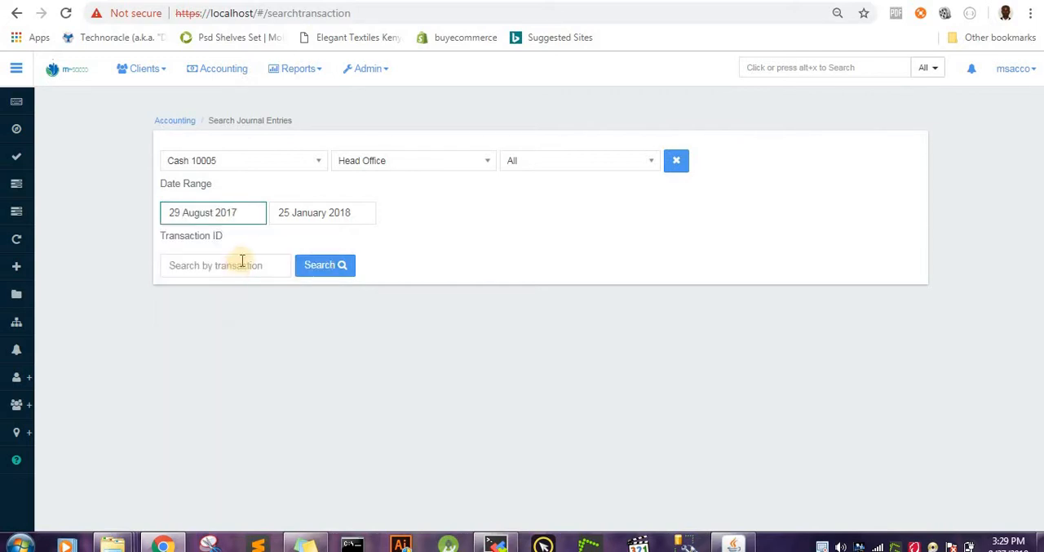
Step: Set the end date of the journal entry search to 09 July 2018
click(350, 212)
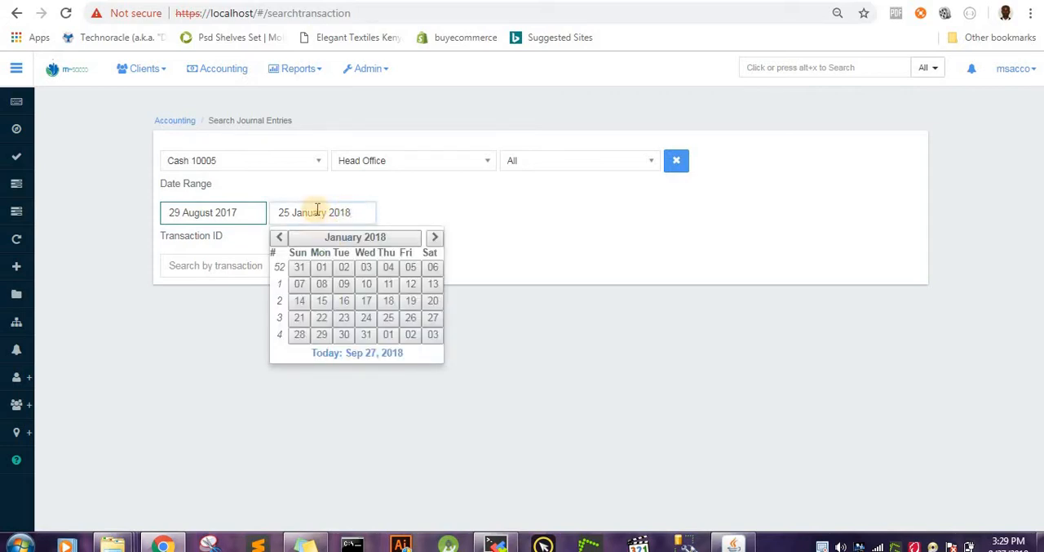
click(432, 238)
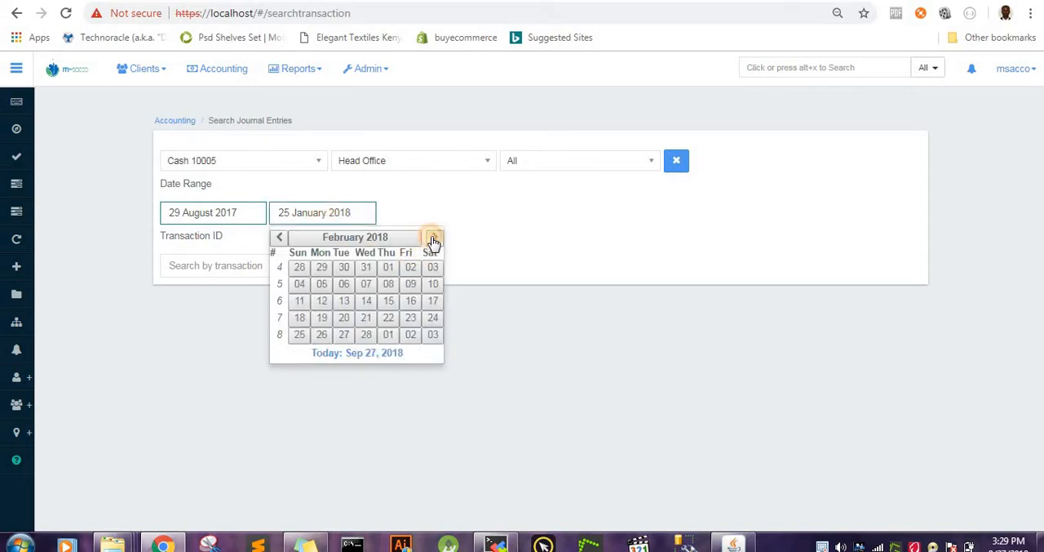
click(432, 237)
click(432, 238)
click(433, 237)
click(433, 237)
click(432, 237)
click(433, 237)
click(432, 237)
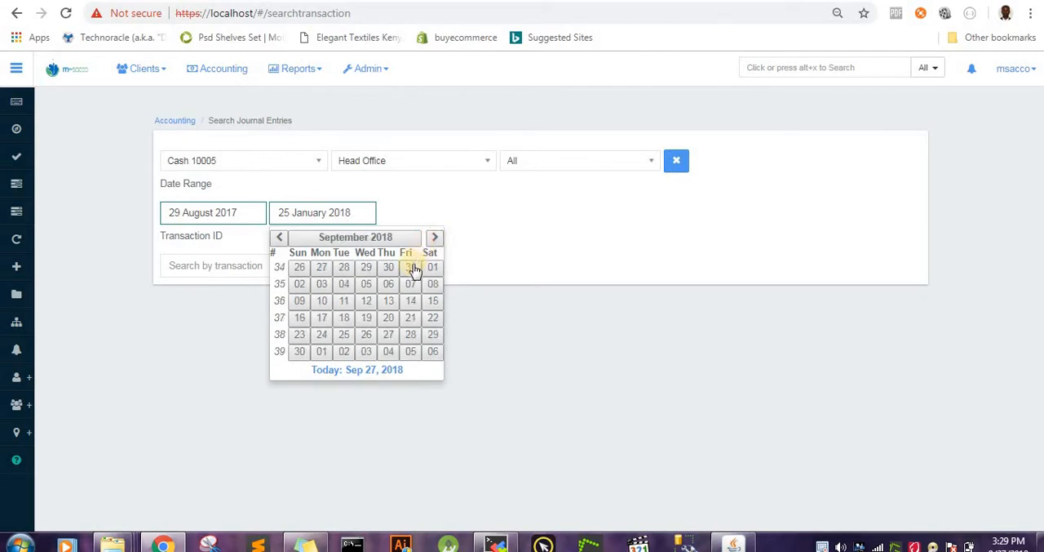
click(281, 238)
click(281, 238)
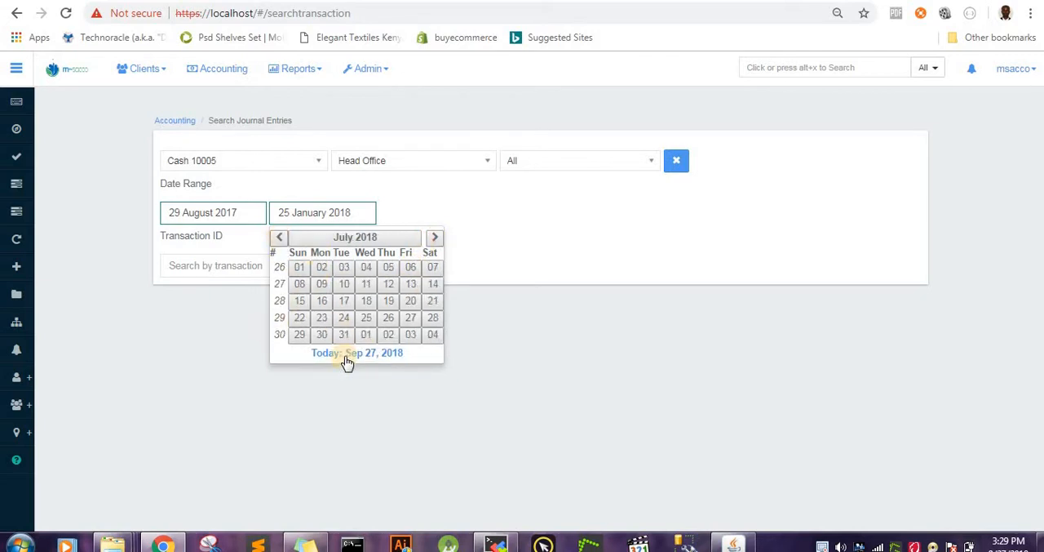
click(325, 284)
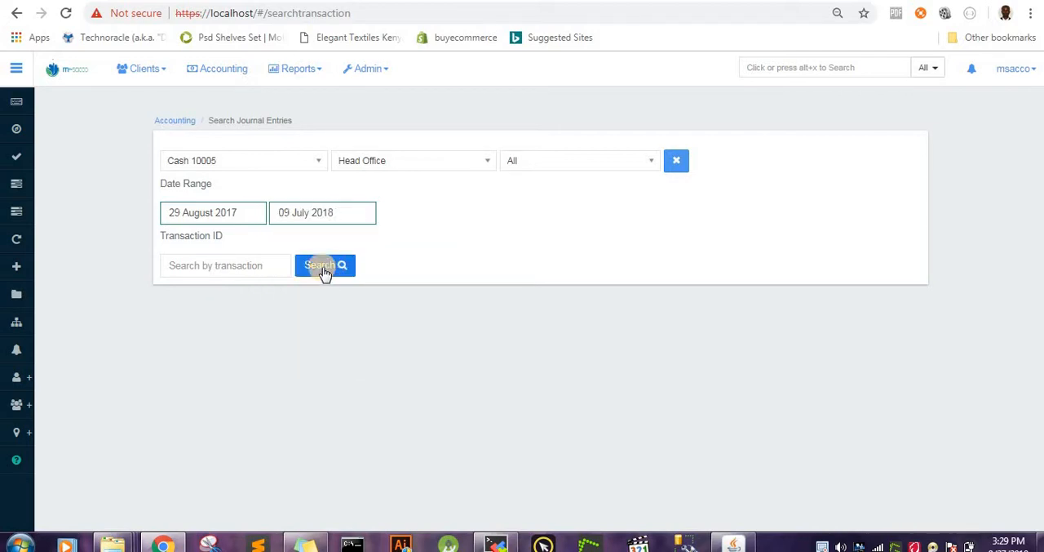
Step: Search the Salary & wages 10001 journal entries with an end date of 09 October 2018 and open the 01 July 2018 debit entry
click(307, 167)
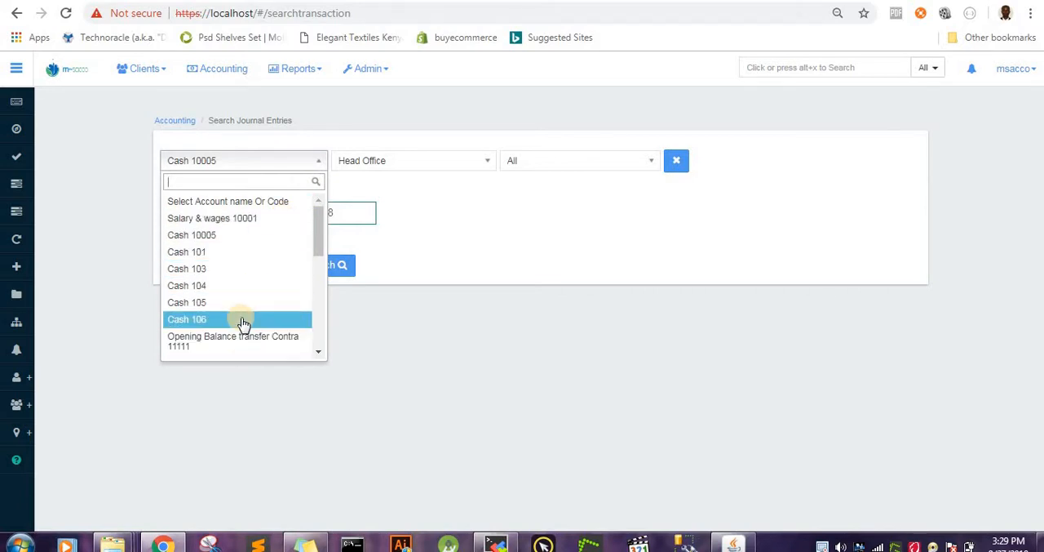
click(245, 218)
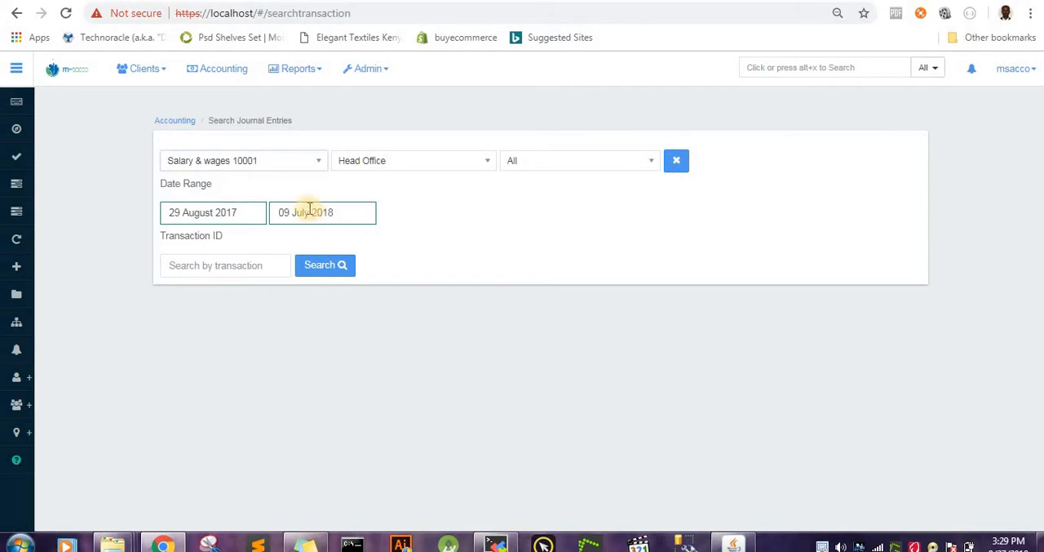
click(310, 211)
click(432, 237)
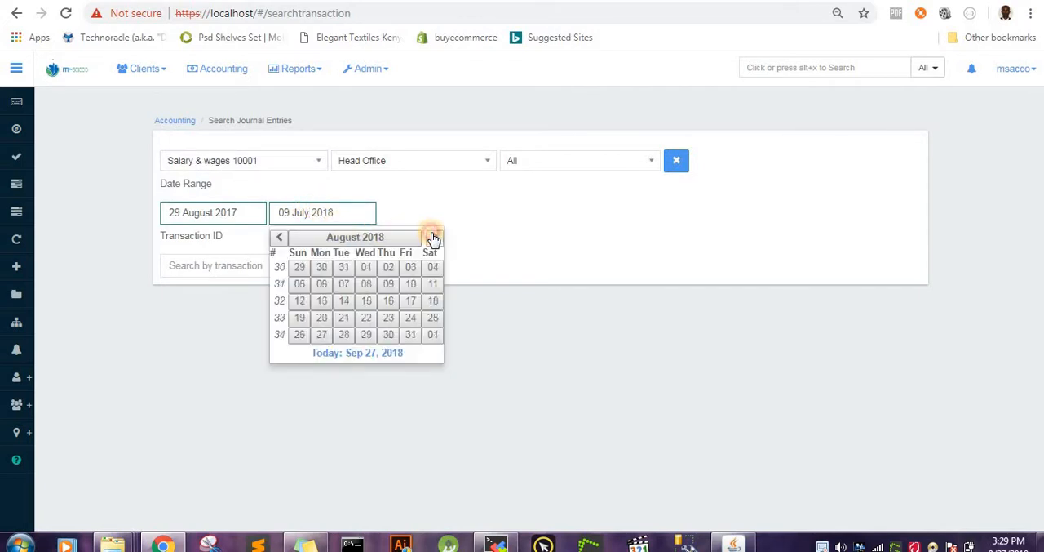
click(432, 238)
click(433, 238)
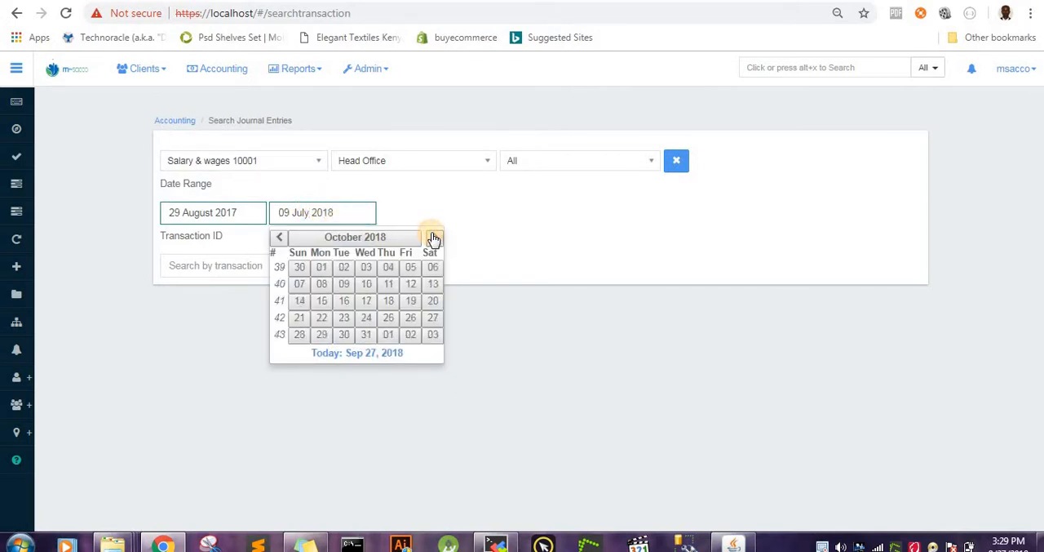
click(344, 286)
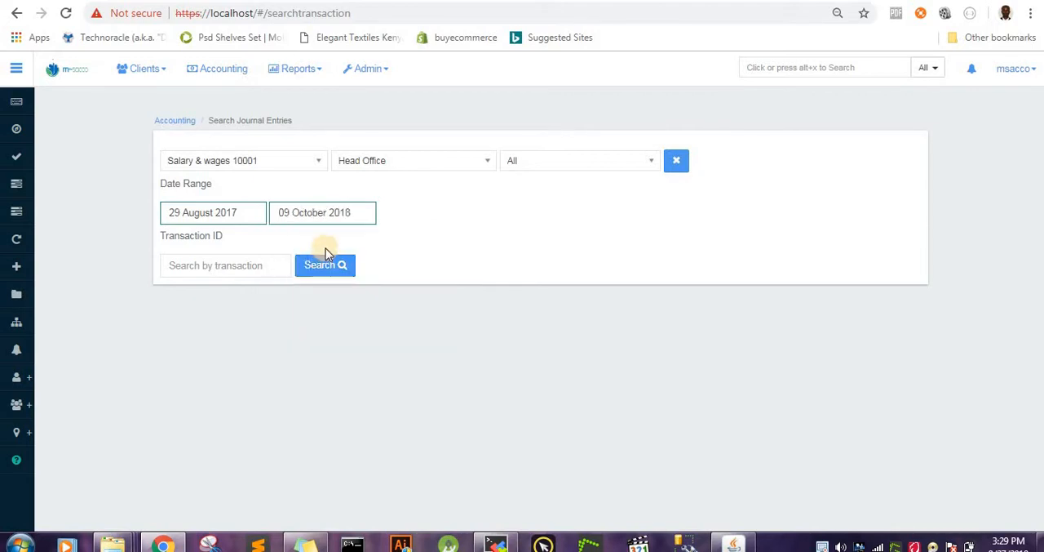
click(336, 268)
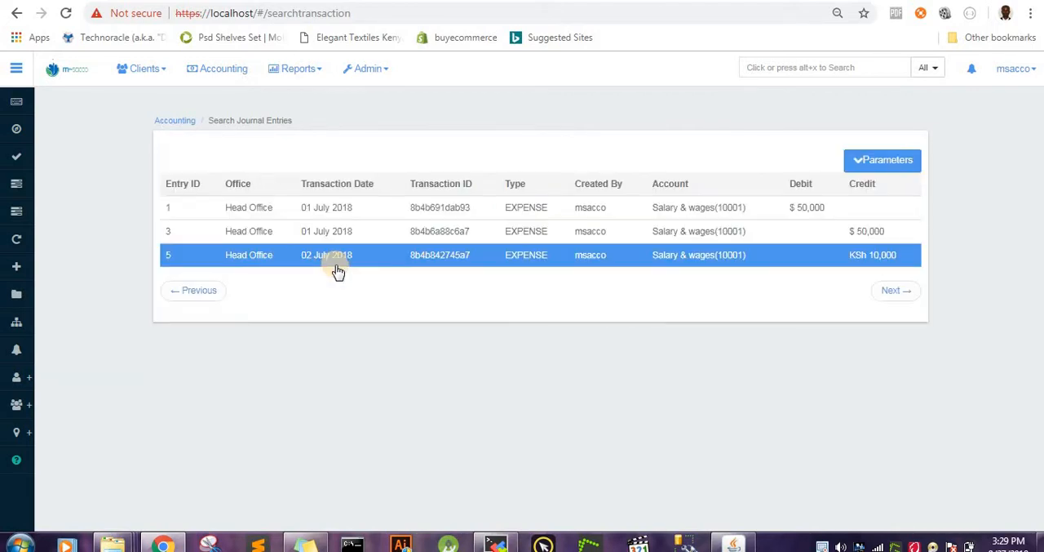
click(377, 265)
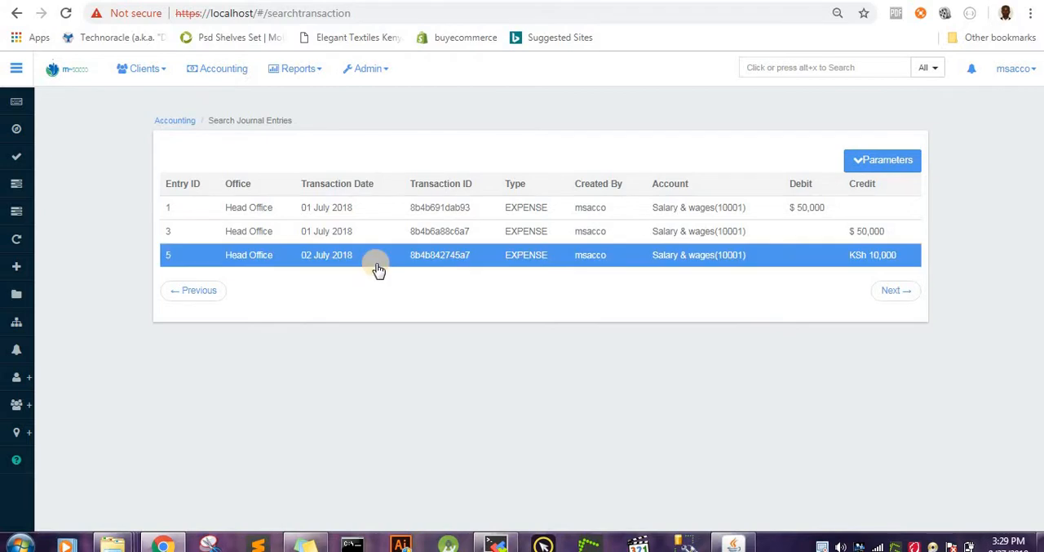
click(390, 214)
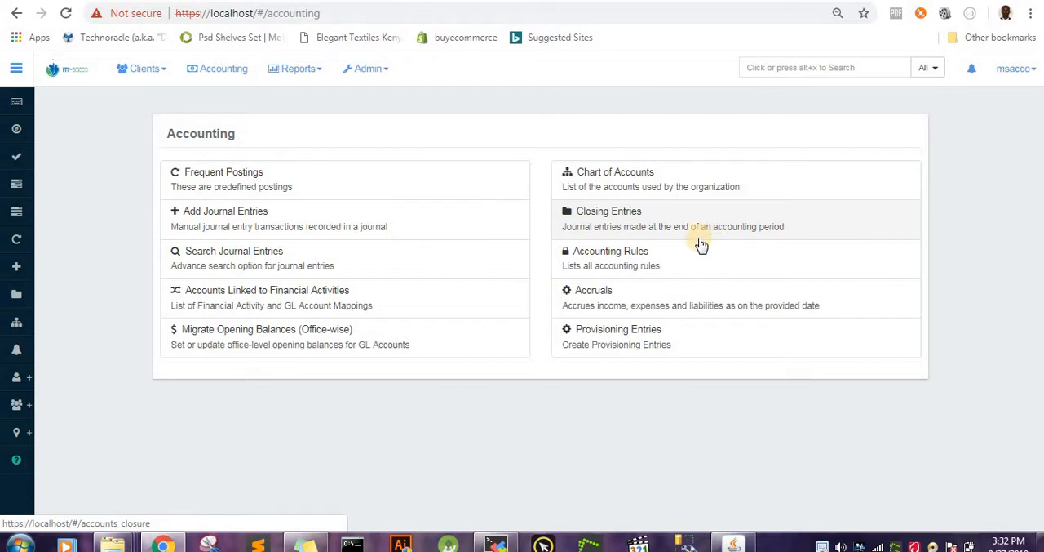
Step: Open the closing entries and filter the accounting closures by Head Office
click(649, 219)
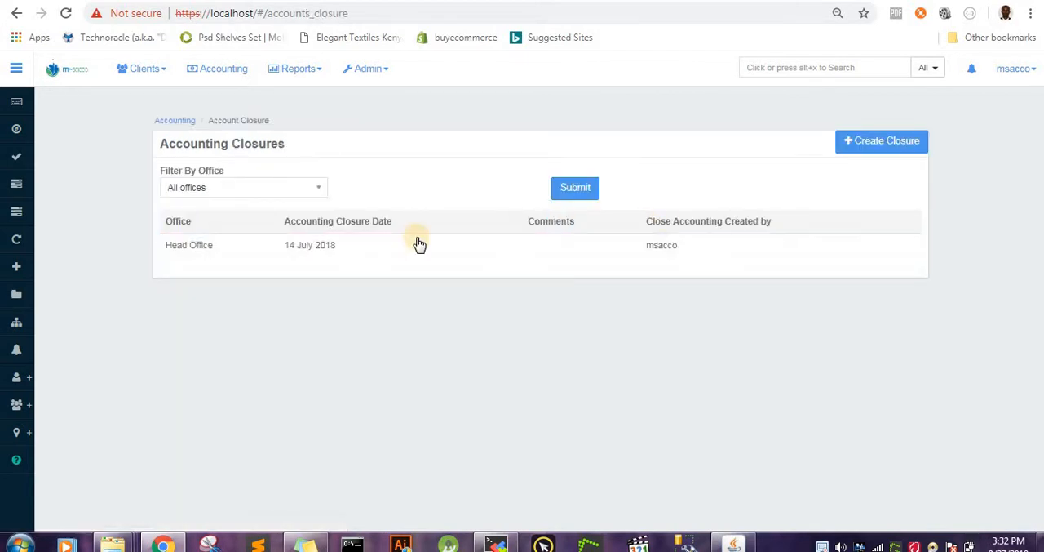
click(292, 188)
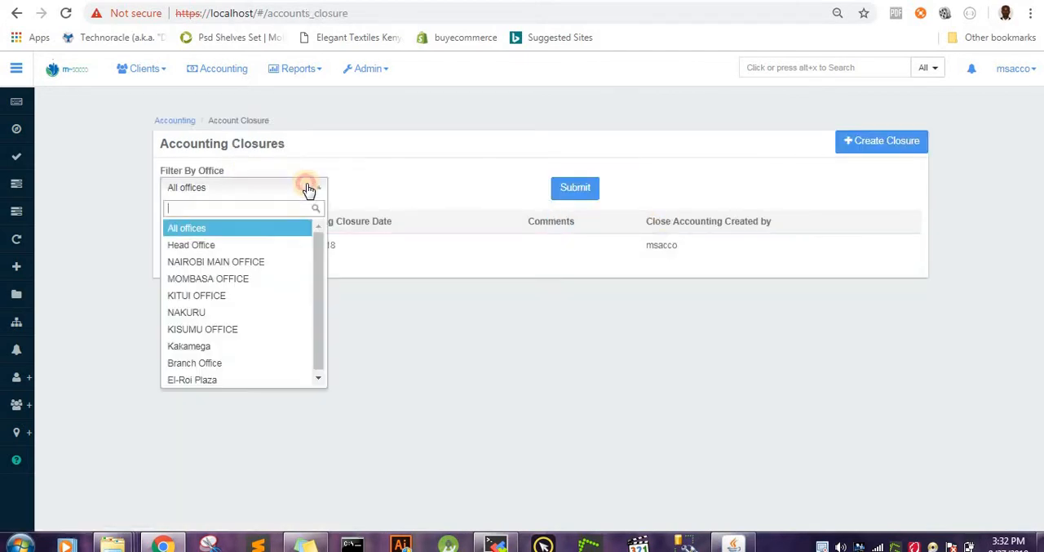
click(272, 249)
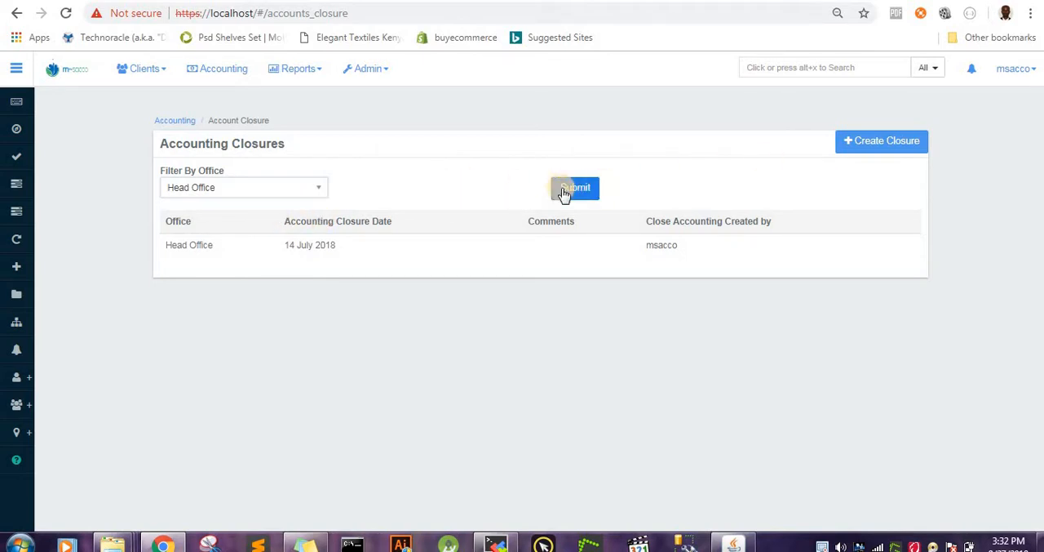
Step: Create an accounting closure for Head Office dated 27 September 2018 with the comment "Transaction closed" and submit it
click(885, 143)
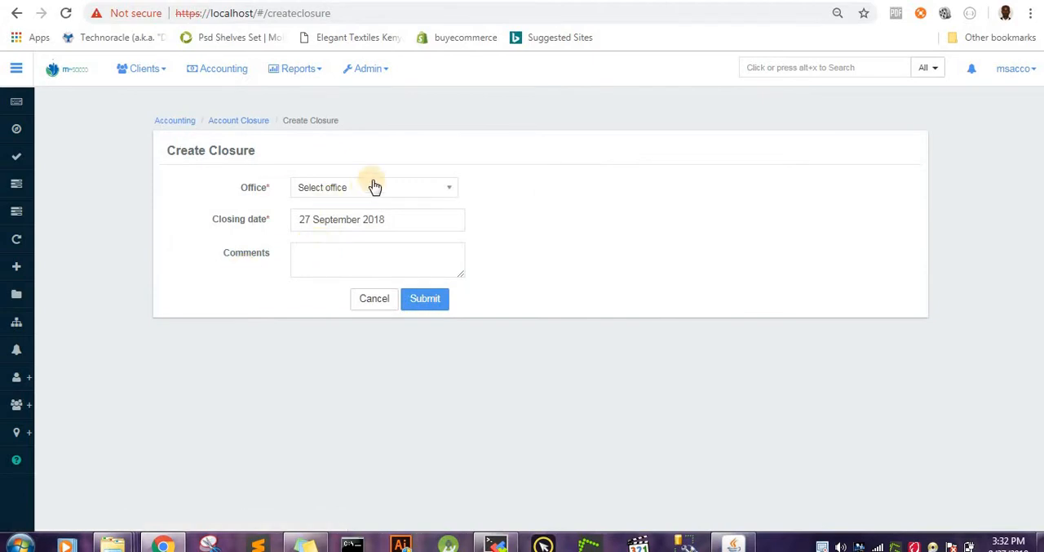
click(414, 192)
click(320, 244)
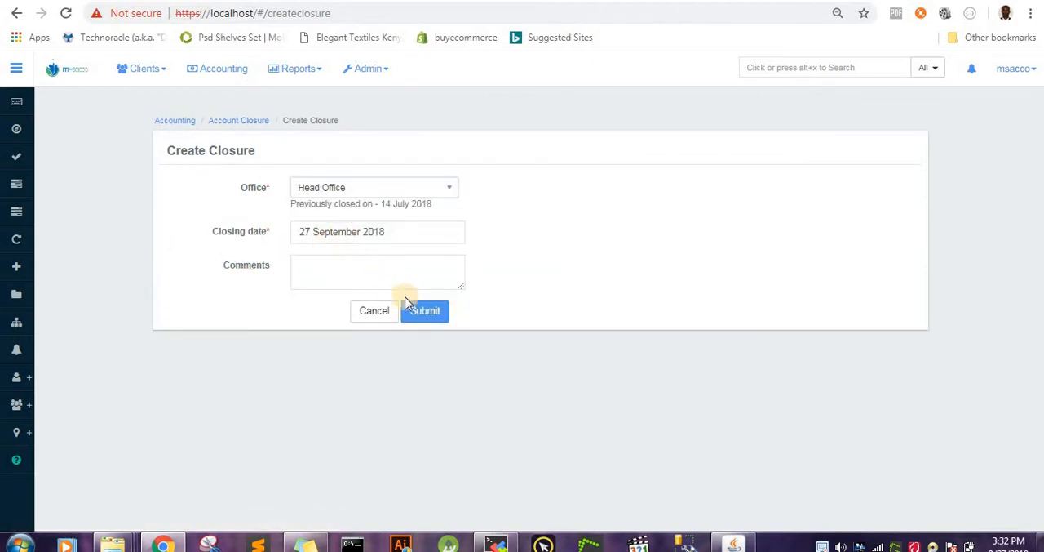
click(381, 272)
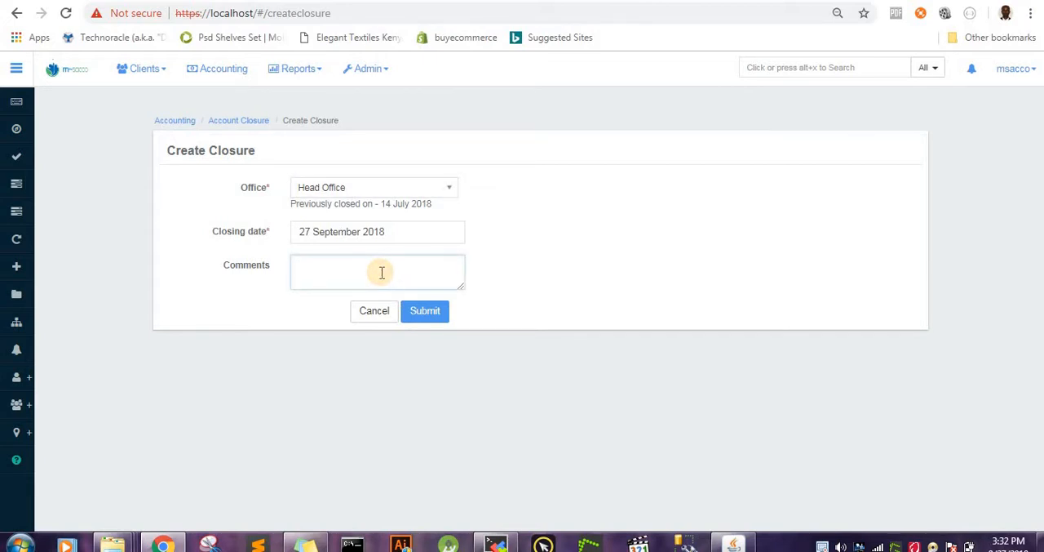
click(381, 272)
text(Tra)
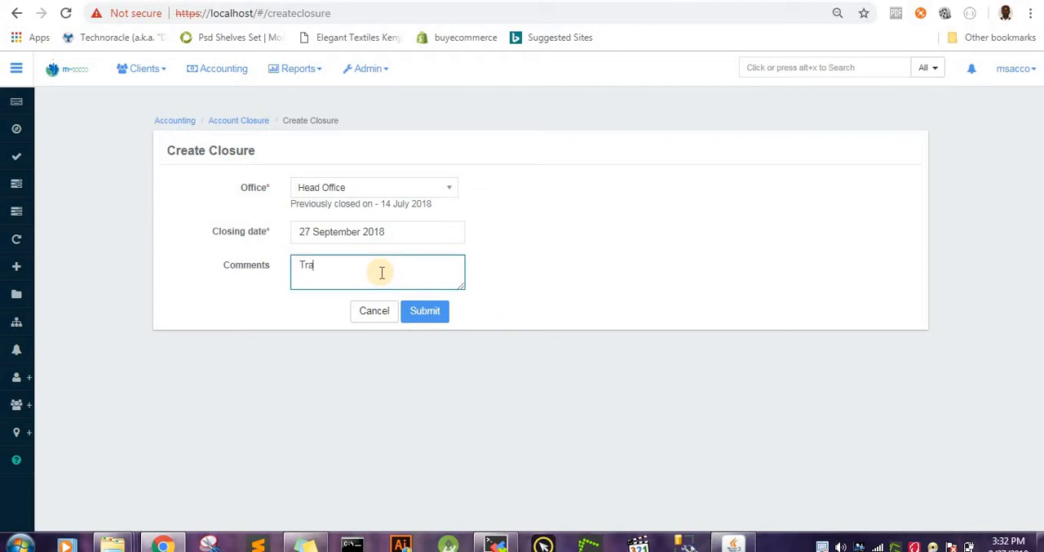
text(ns)
text(actoin)
key(BackSpace)
key(BackSpace)
click(428, 316)
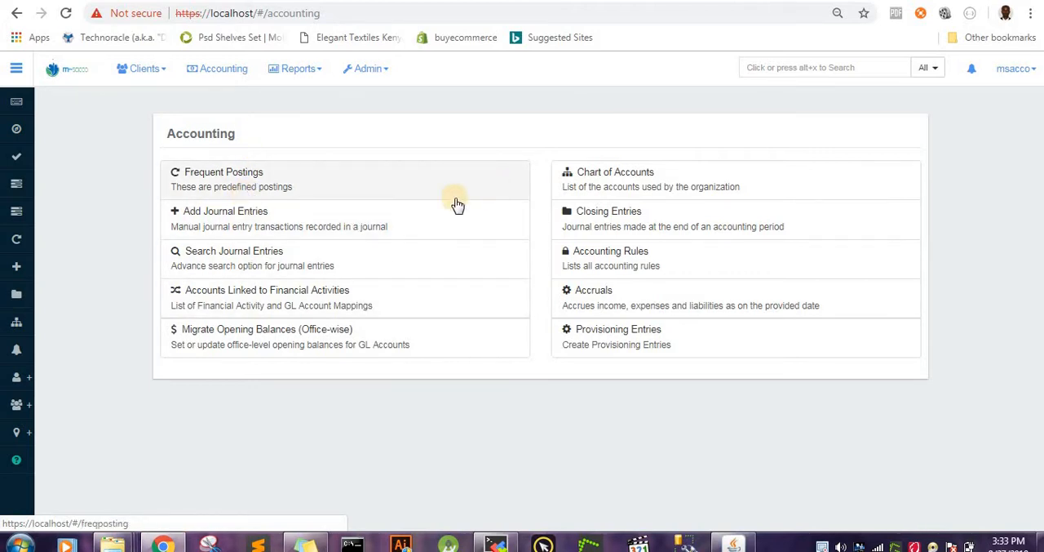
Step: Start a new journal entry for Head Office with Kenyan Shilling (KSh) as the currency
click(354, 225)
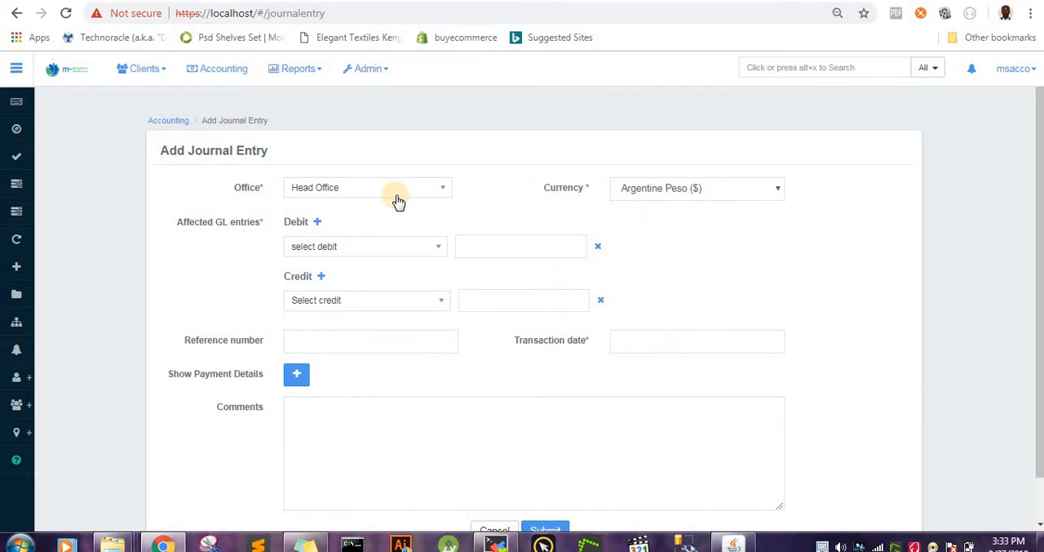
click(390, 188)
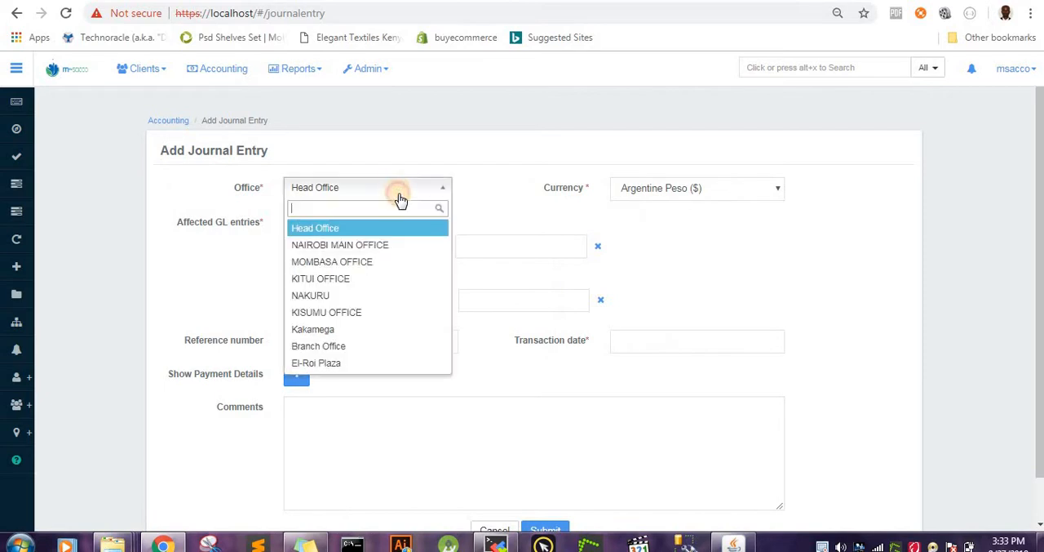
click(368, 230)
click(738, 190)
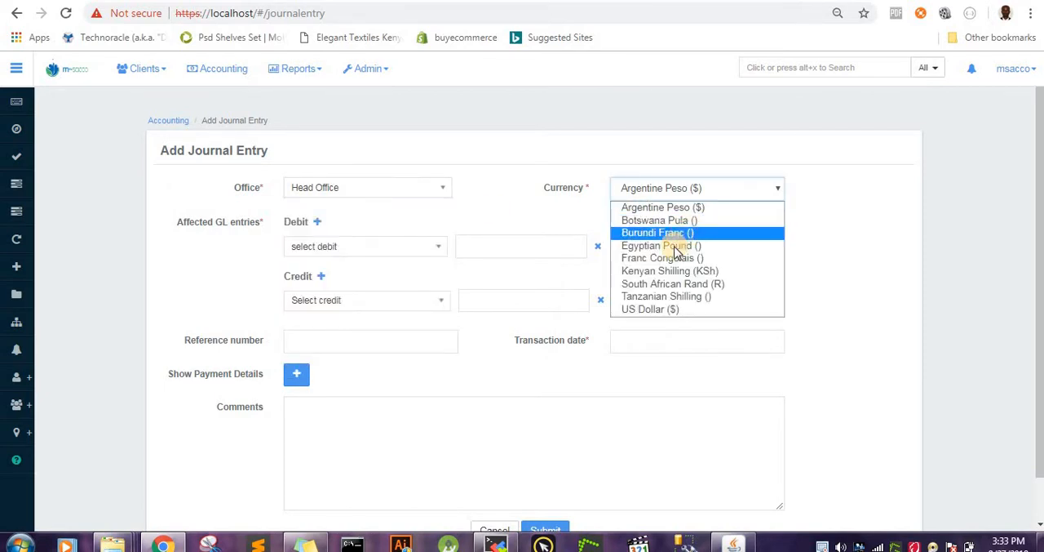
click(669, 271)
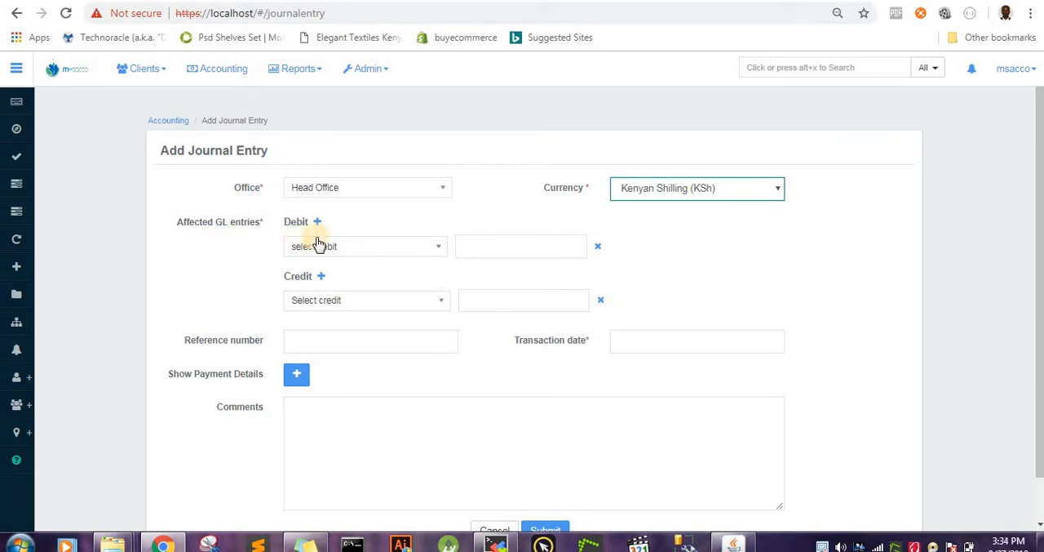
Step: Set the journal entry's debit to Salary & wages(10001) with an amount of 20,000
click(412, 254)
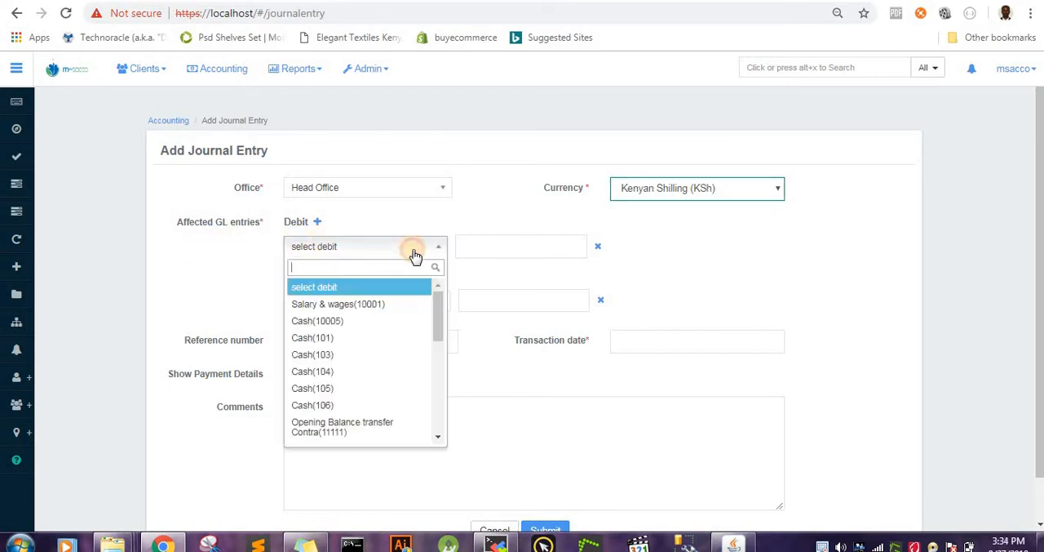
click(366, 309)
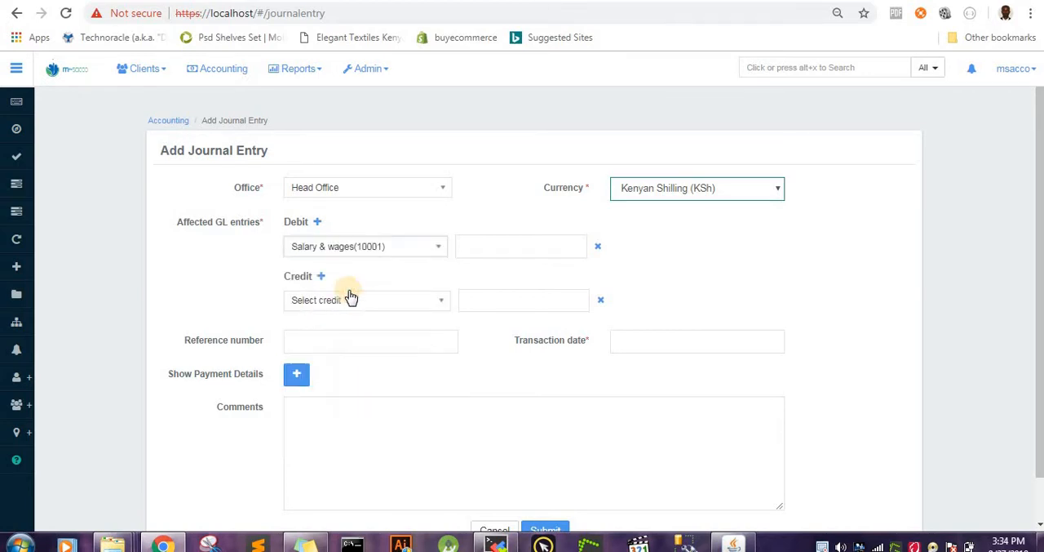
click(537, 248)
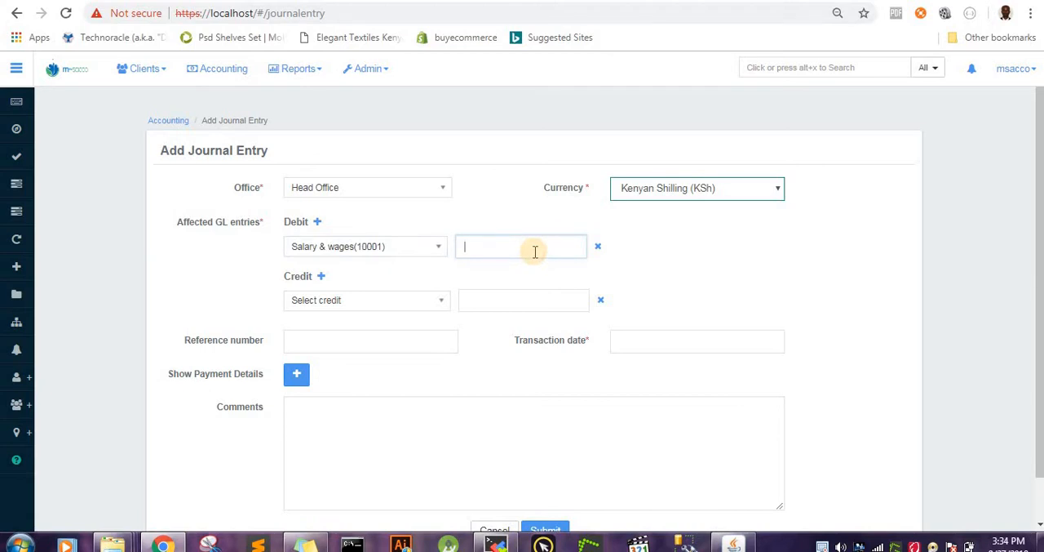
text(200000)
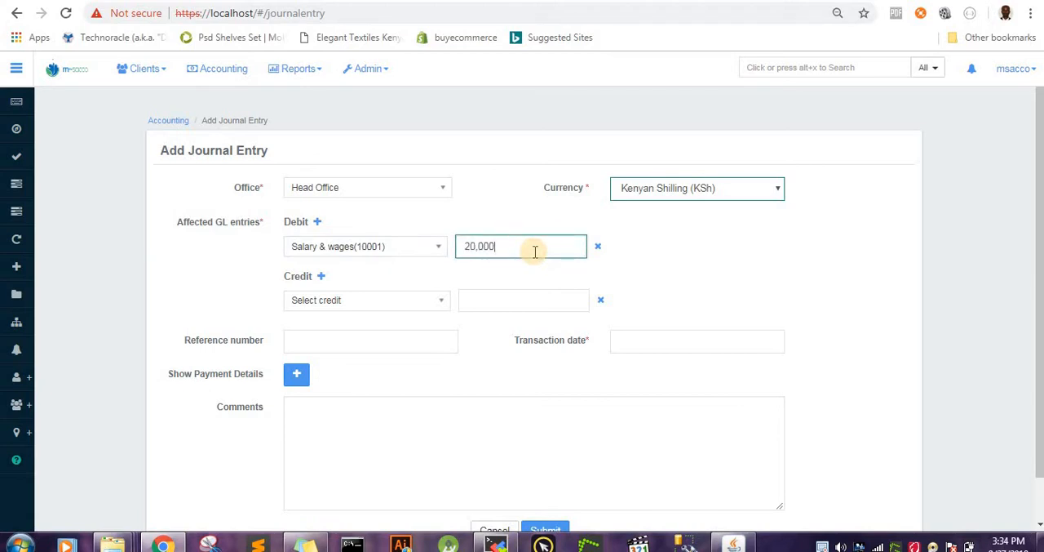
Step: Set the journal entry's credit to Cash(101) with an amount of 20,000
click(428, 302)
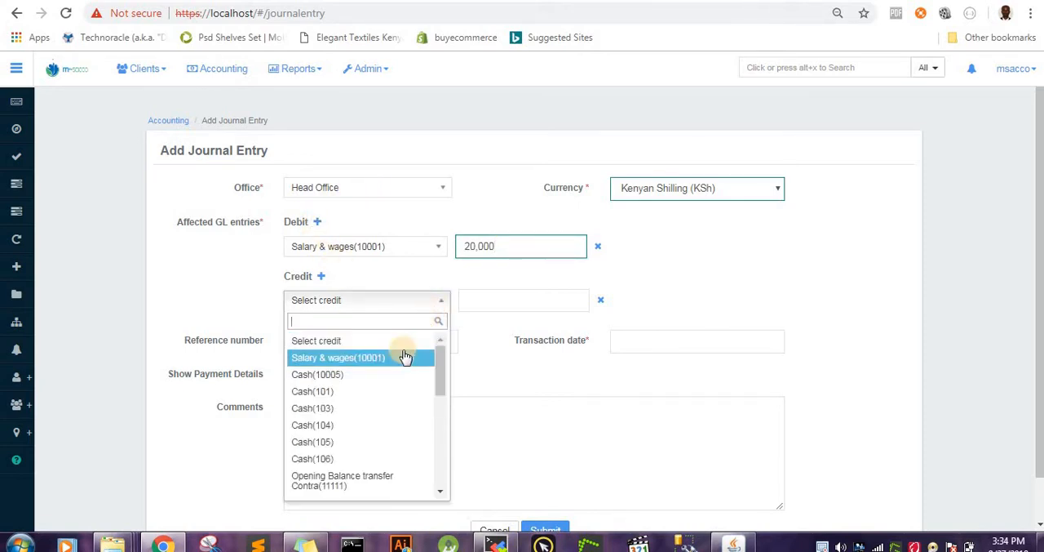
click(380, 394)
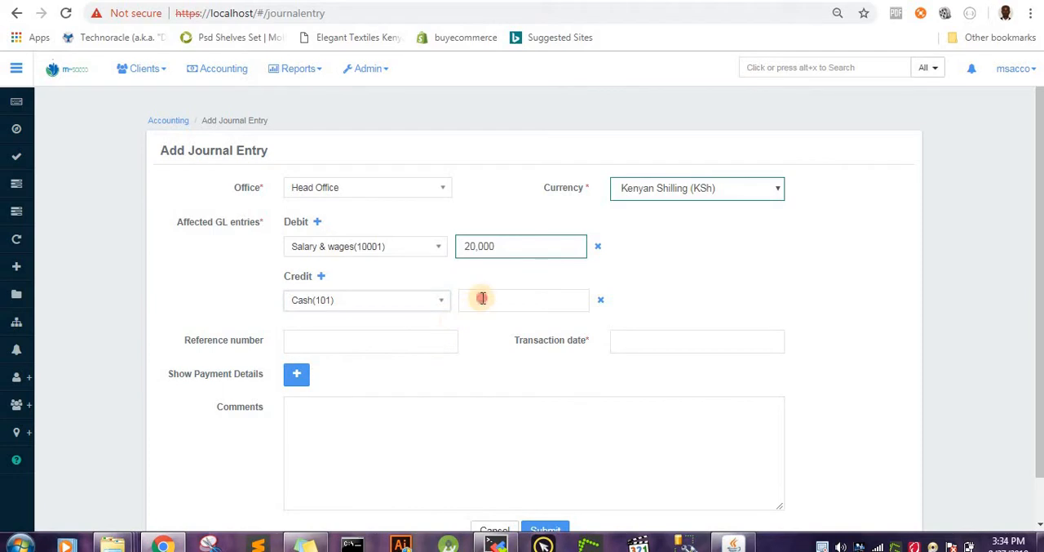
click(482, 298)
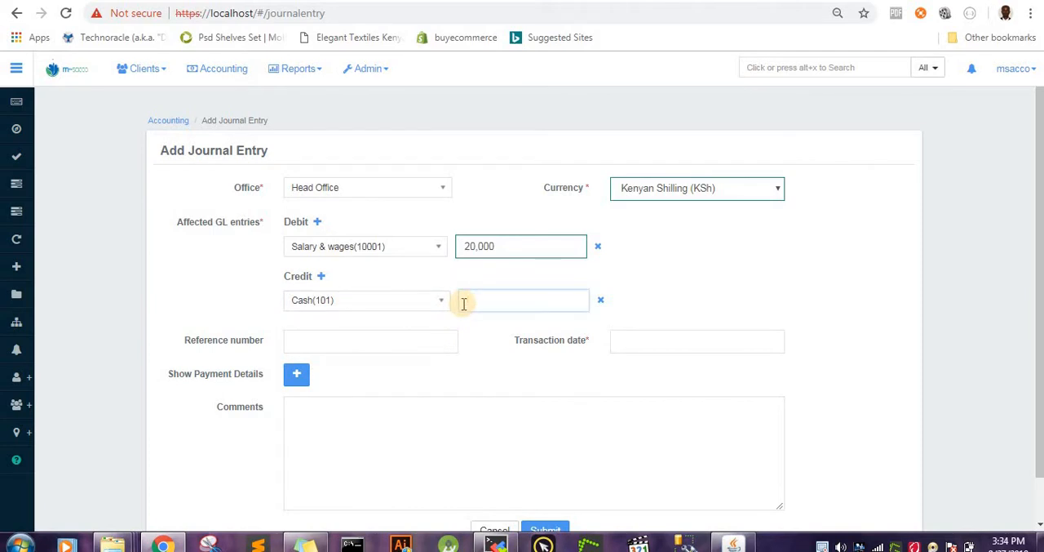
text(20,000)
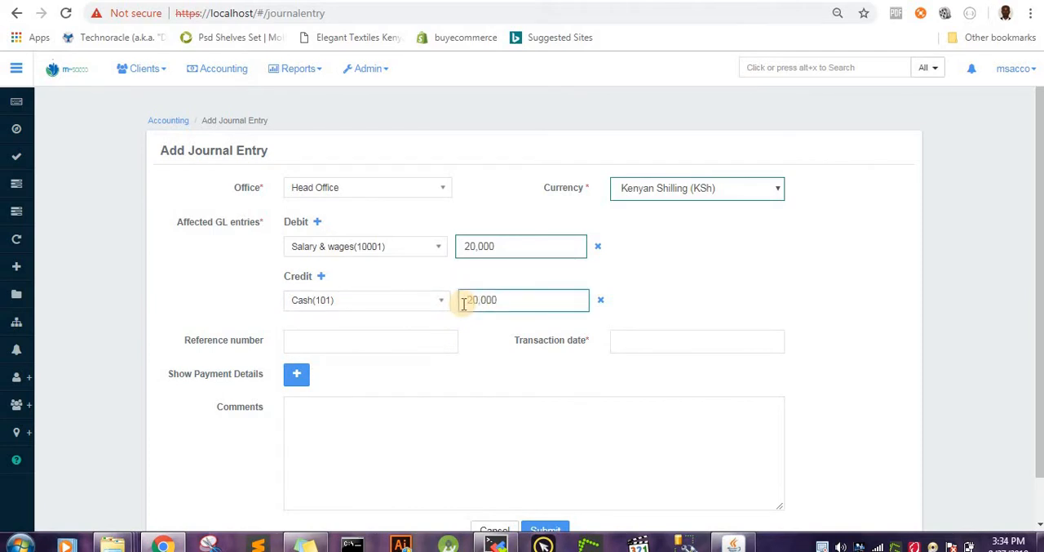
Step: Enter 2 as the reference number and 29 Aug 2018 as the transaction date
click(341, 346)
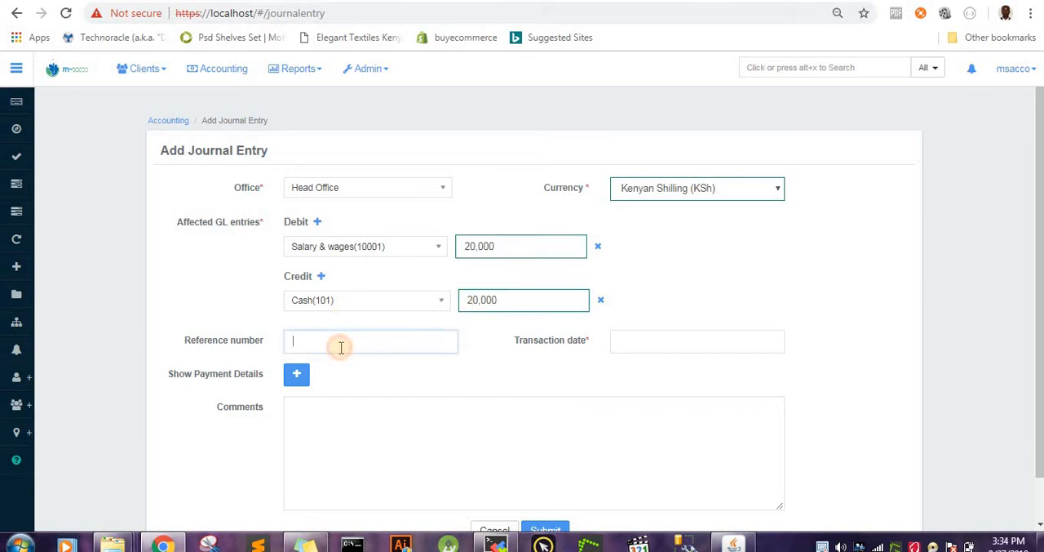
text(2)
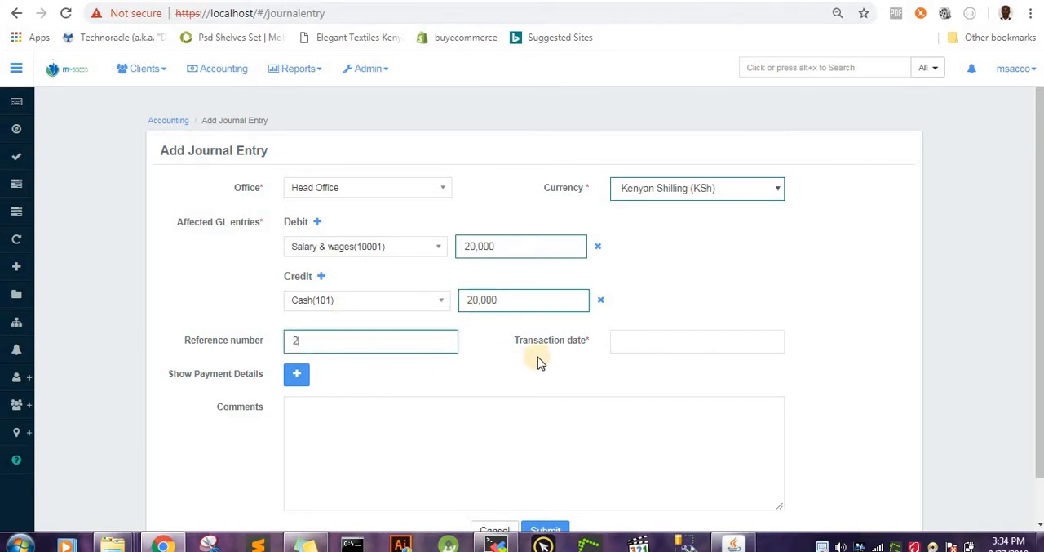
click(638, 340)
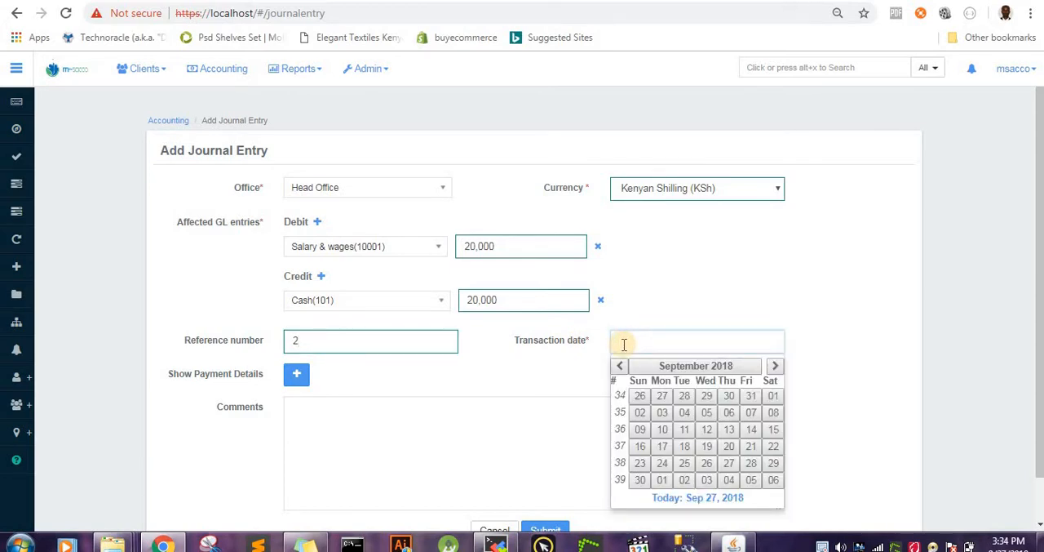
text(29 A)
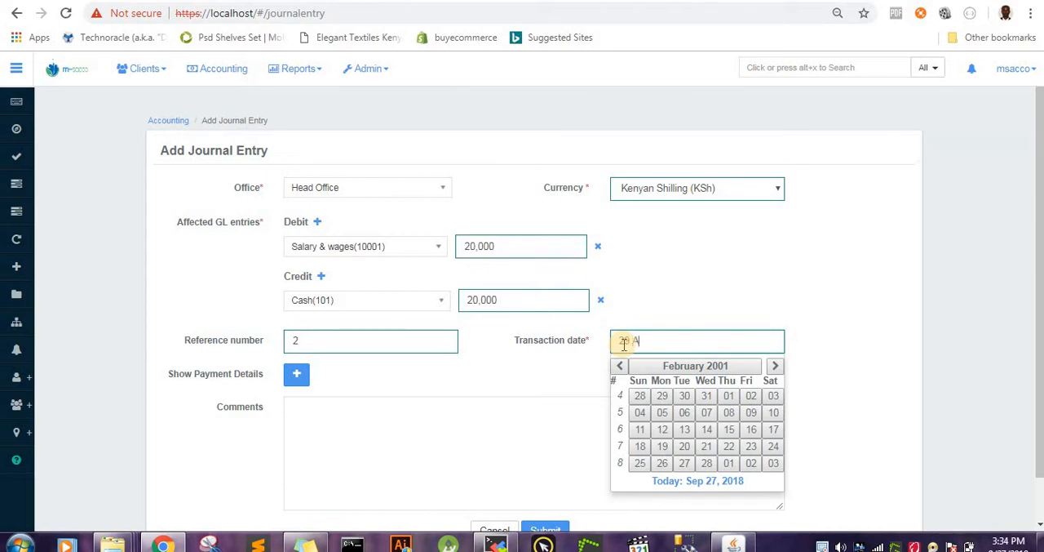
text(ug)
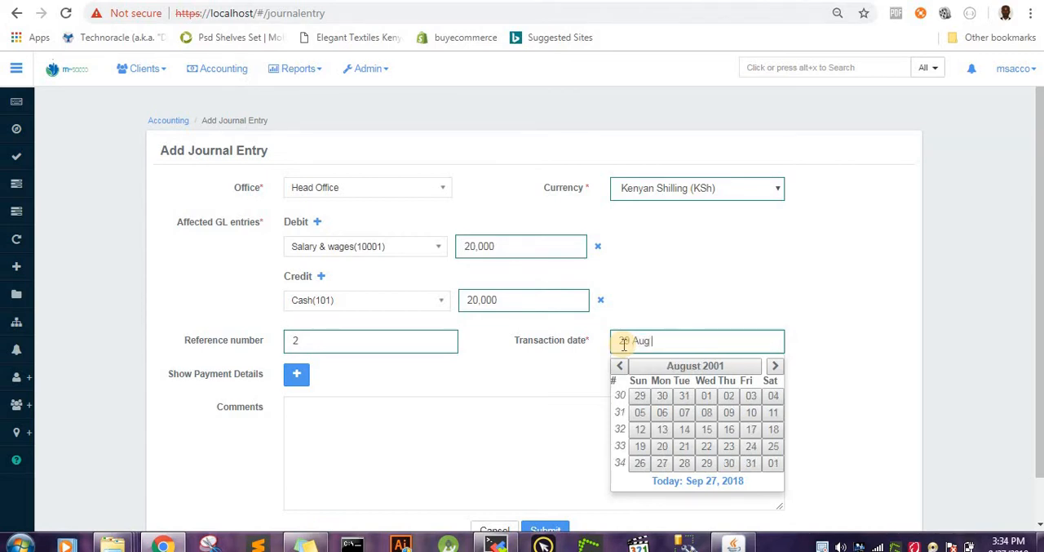
text( 2018)
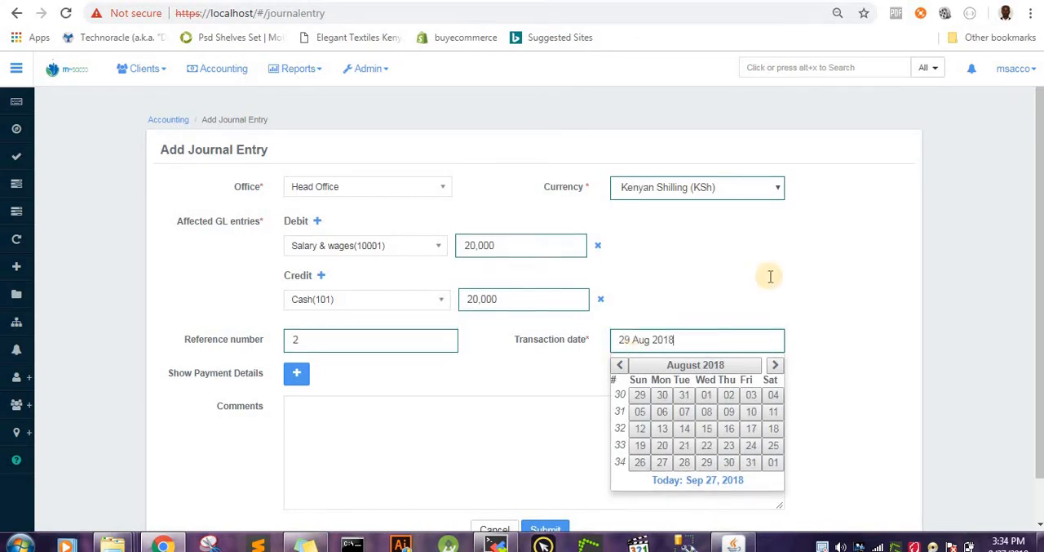
scroll(783, 274, down, 1)
click(852, 262)
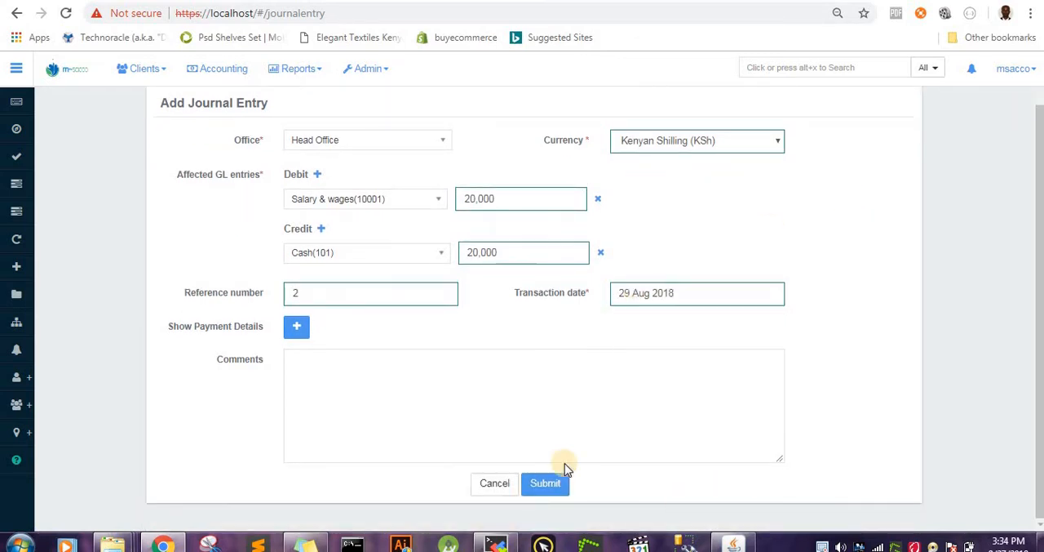
Step: Enter the comment "Salaries paid to the emplyees" and try to submit the journal entry
click(492, 397)
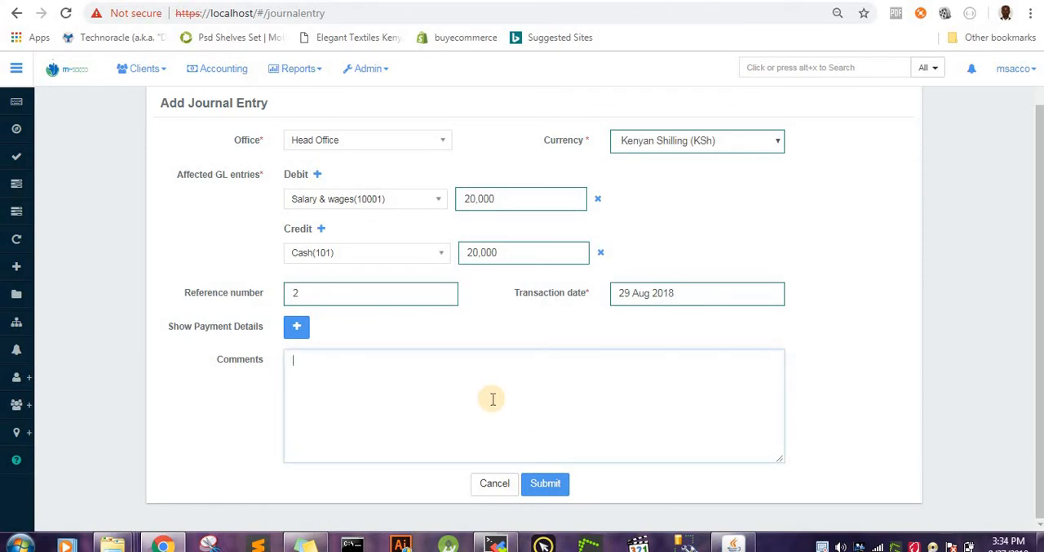
text(Salarir)
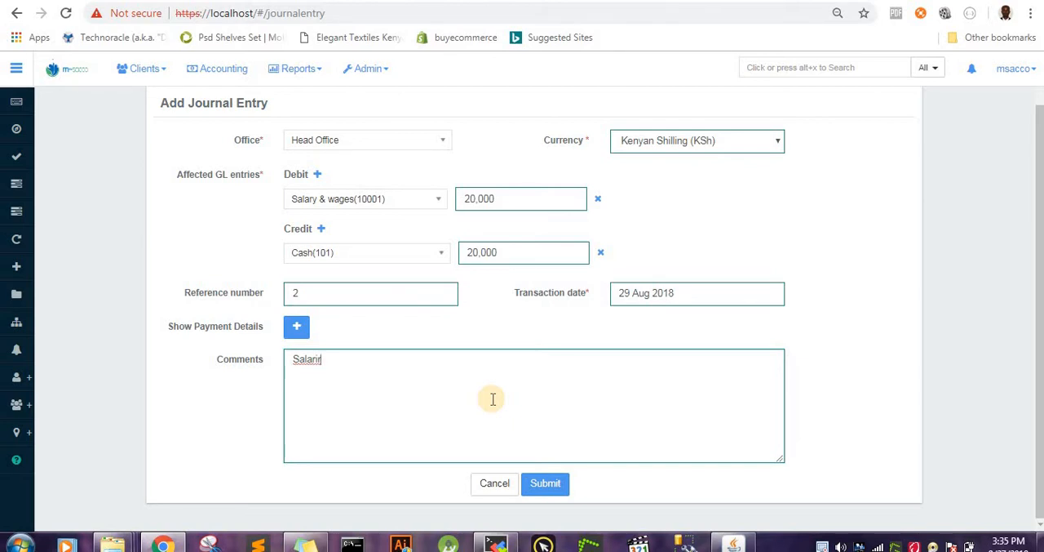
key(BackSpace)
text(es paid to tyhe emplyee)
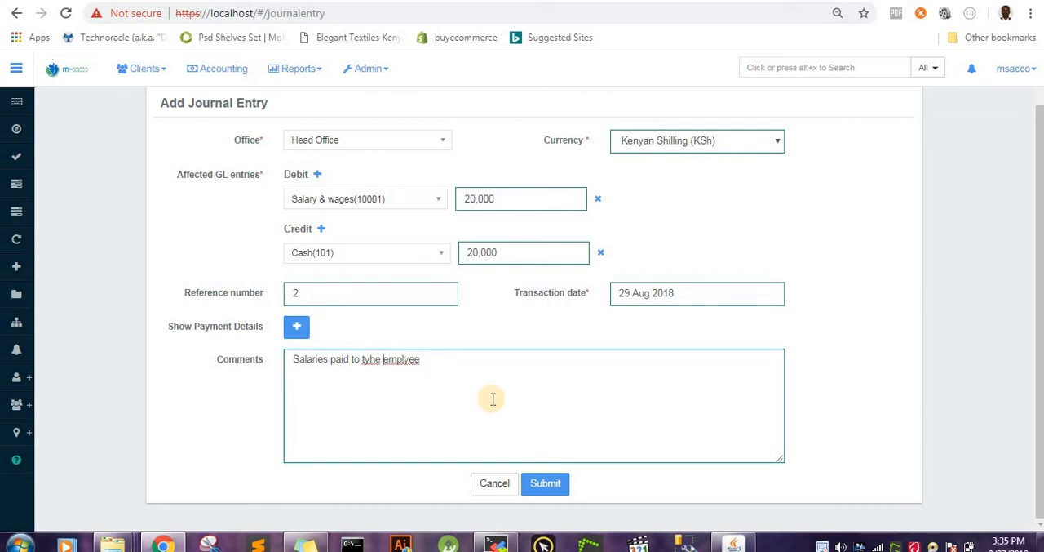
key(Left)
key(BackSpace)
key(BackSpace)
key(BackSpace)
text(he)
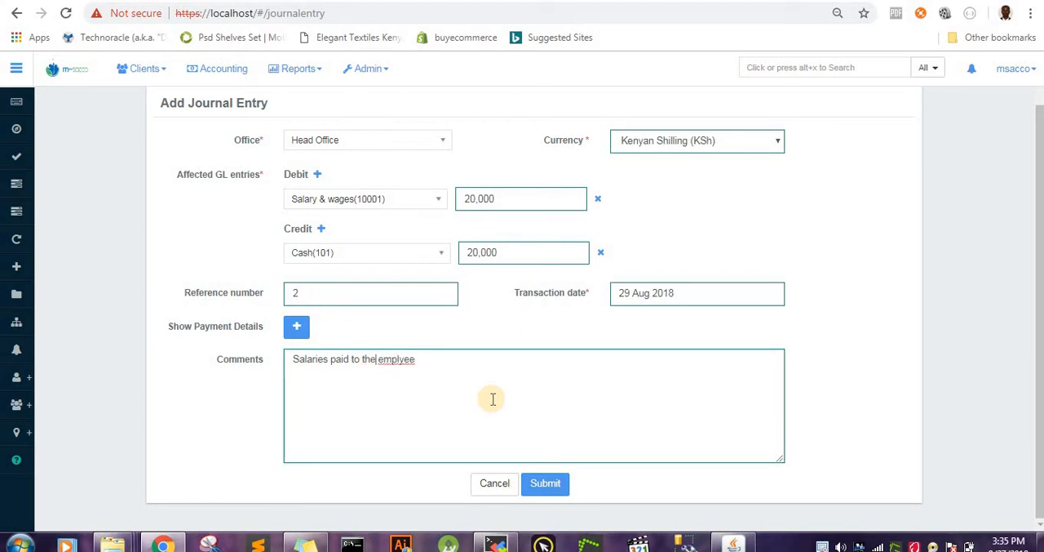
click(439, 375)
text(s)
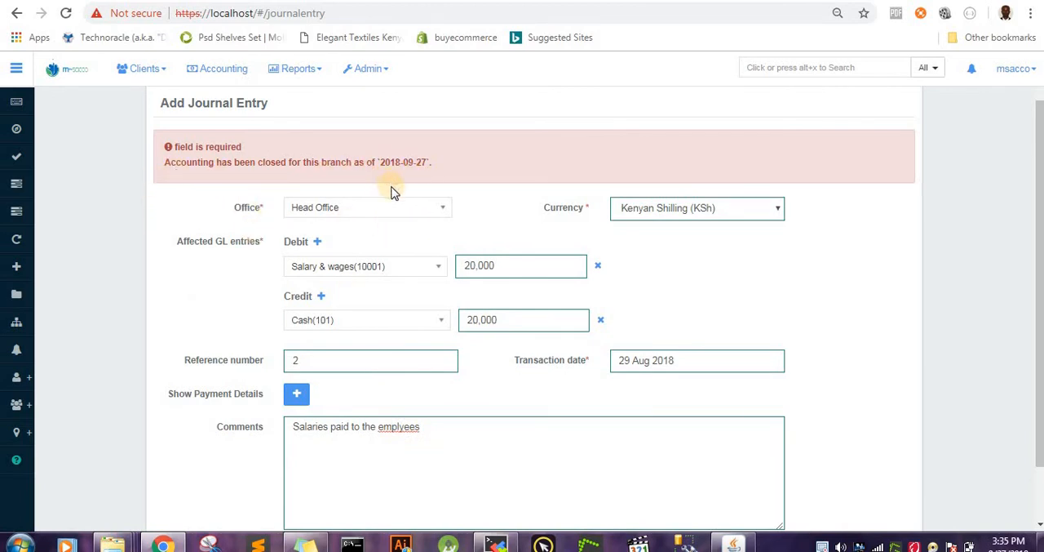
scroll(392, 191, down, 2)
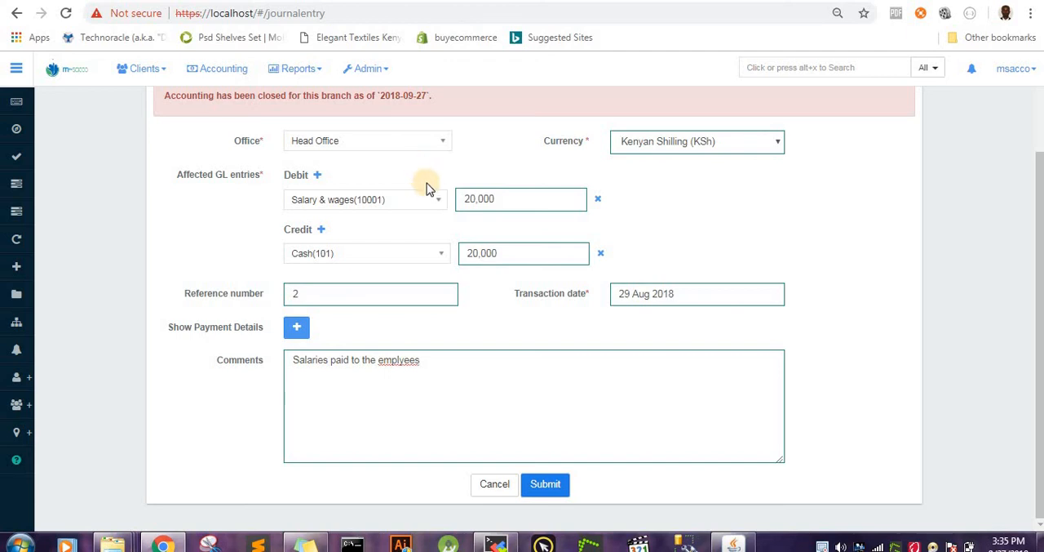
scroll(441, 192, up, 2)
scroll(433, 225, down, 2)
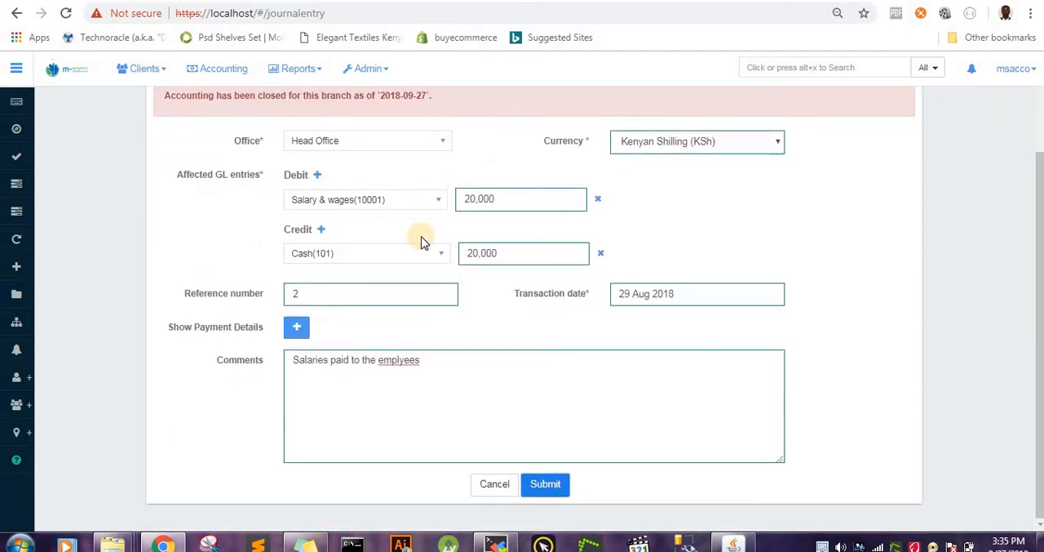